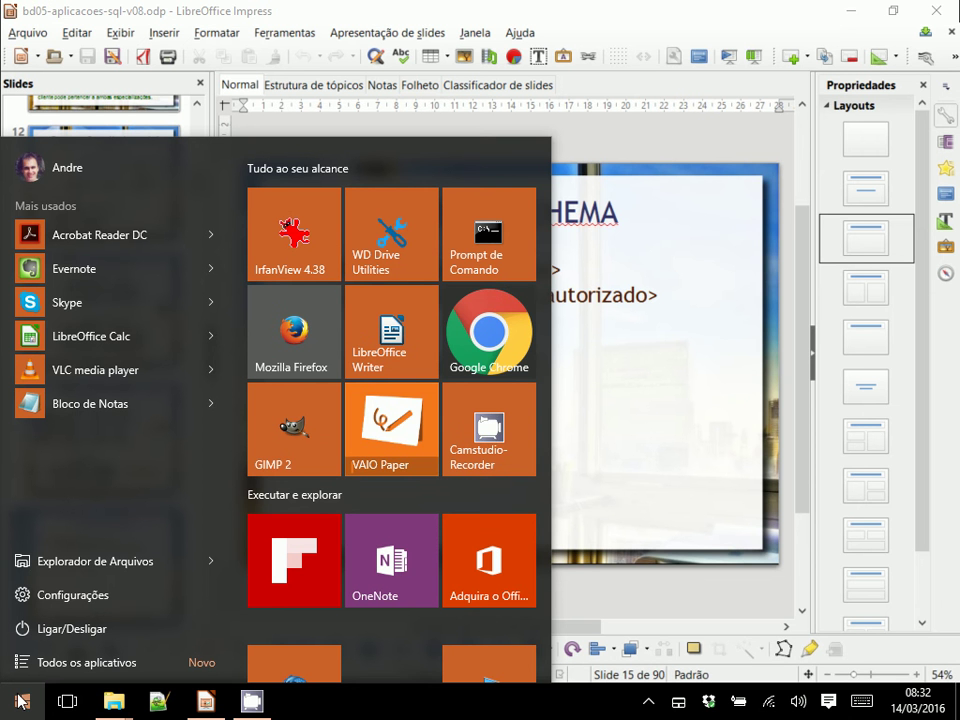
Search 'mysql' in the Start menu and launch MySQL Workbench 6.2 CE
type("mysql")
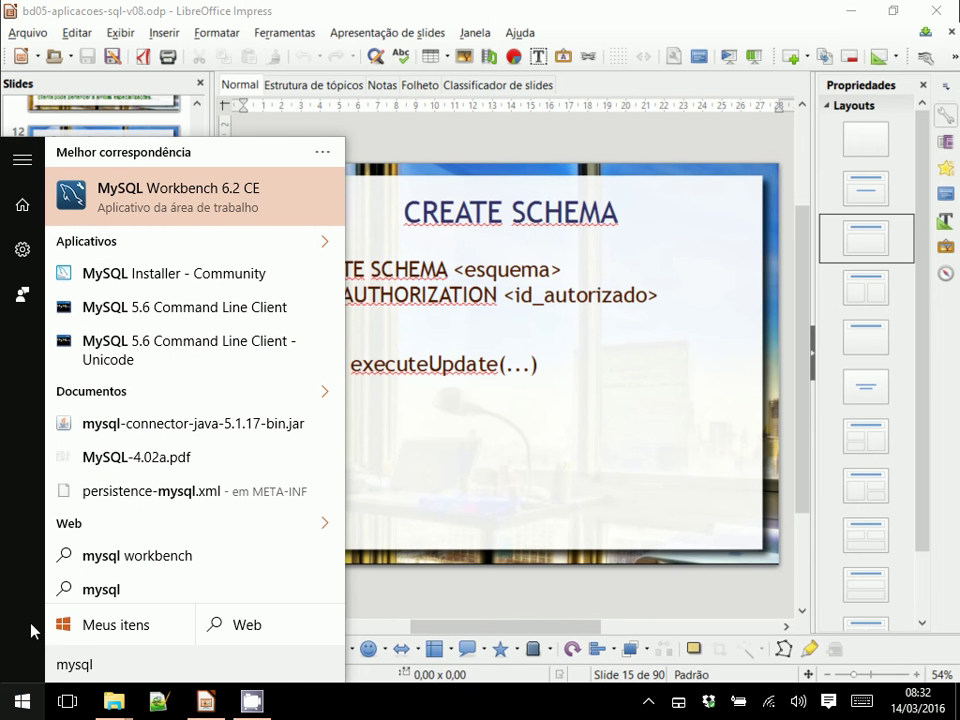
left_click(197, 218)
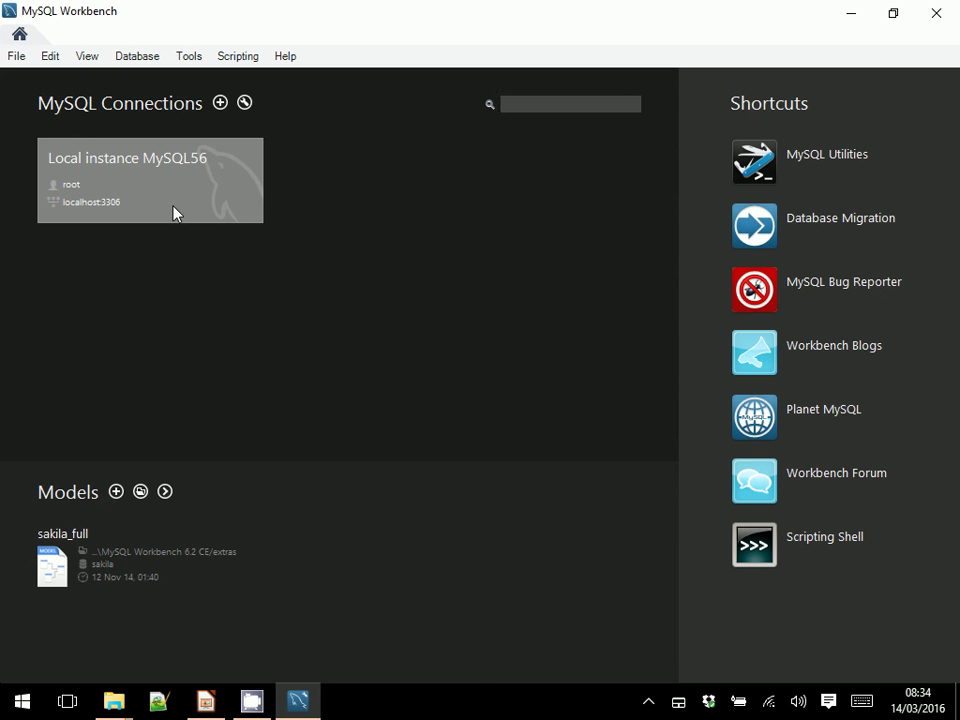
Open the Local instance MySQL56 connection to get an empty Query 1 editor
left_click(173, 212)
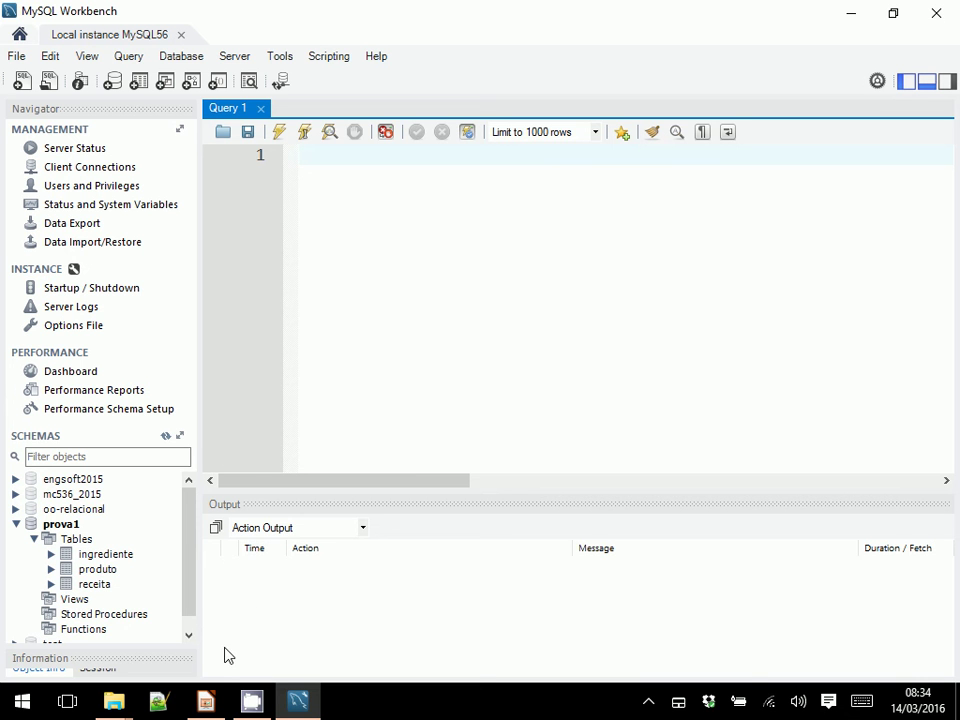
Glance at the Impress slides, return to Workbench, and collapse the prova1 schema's tables
left_click(205, 701)
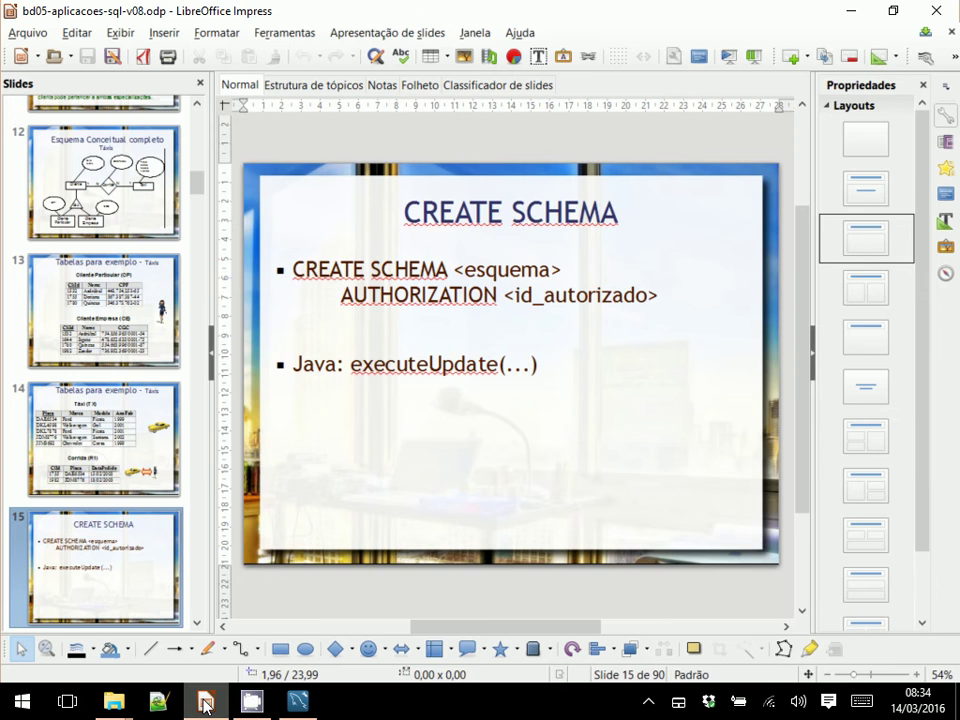
left_click(205, 701)
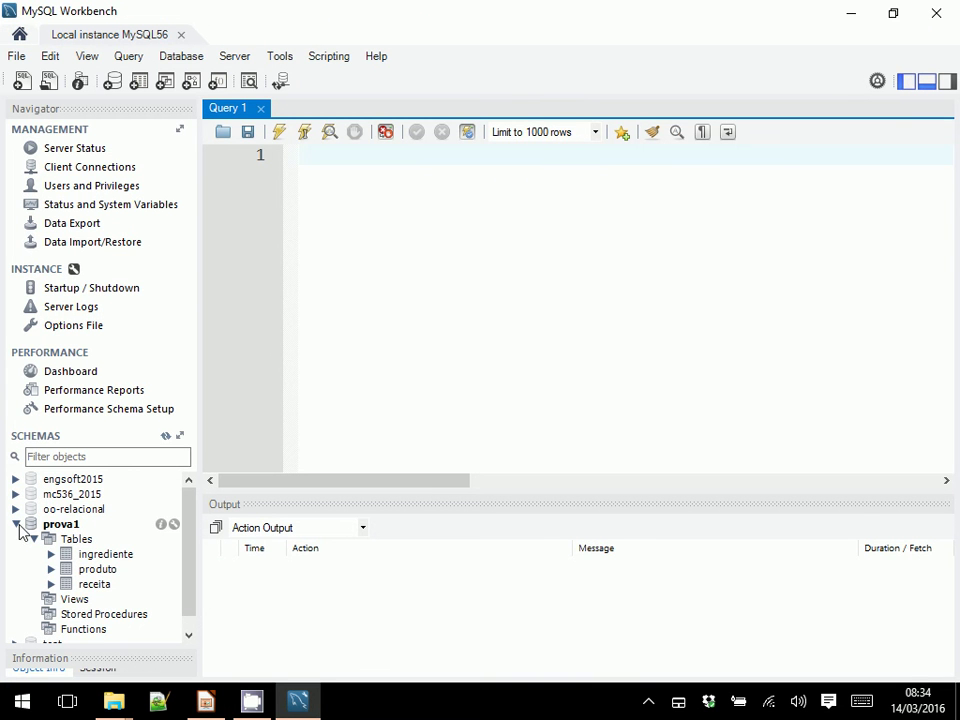
left_click(18, 526)
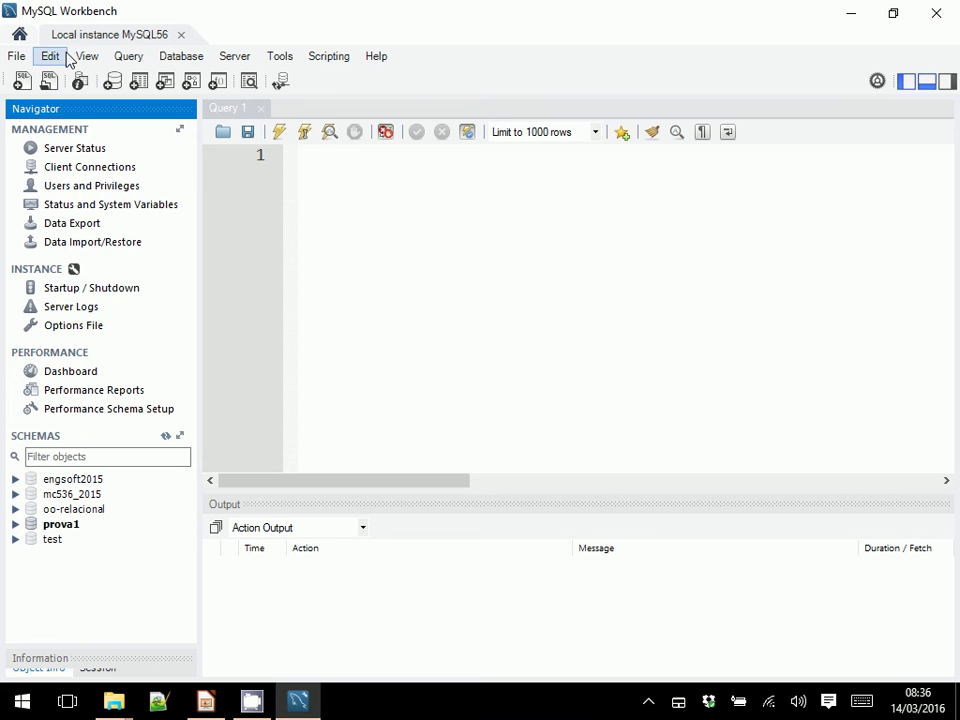
left_click(18, 58)
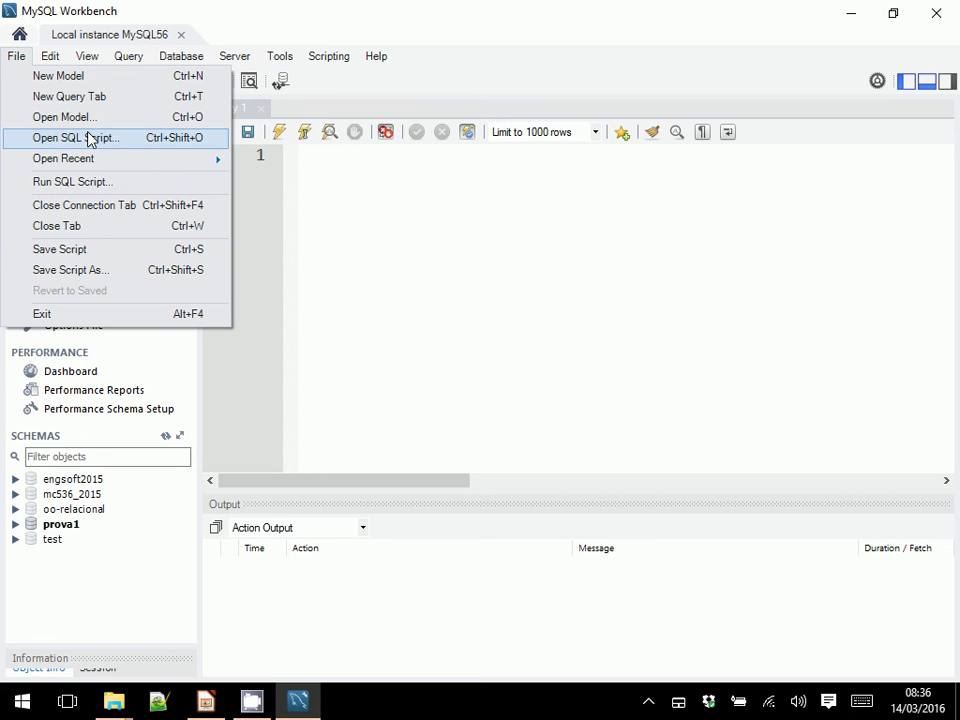
mouse_move(100, 160)
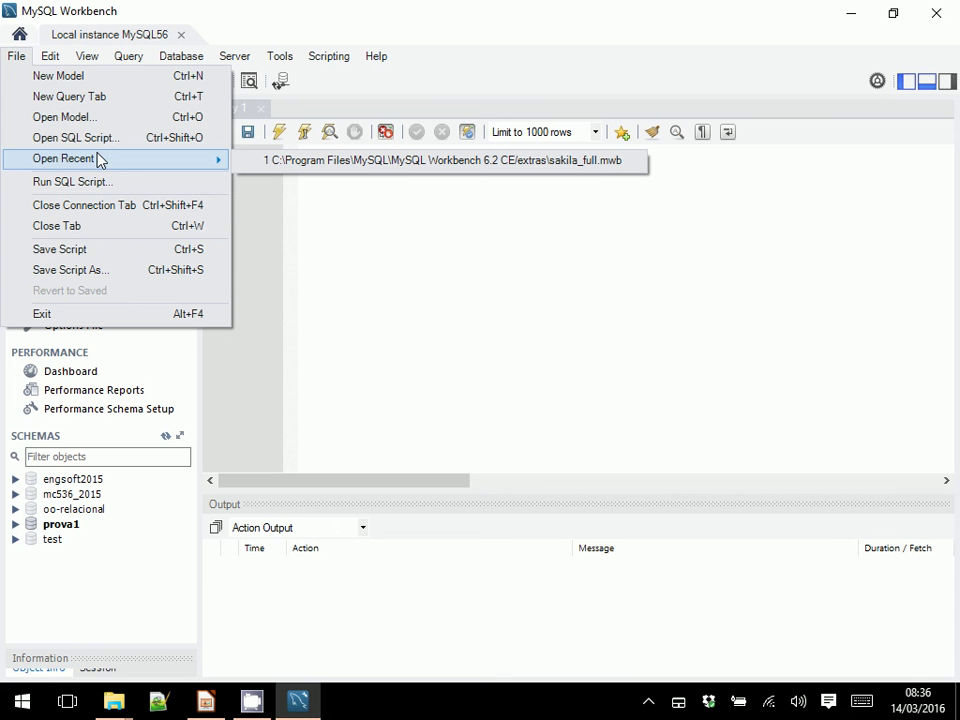
left_click(298, 26)
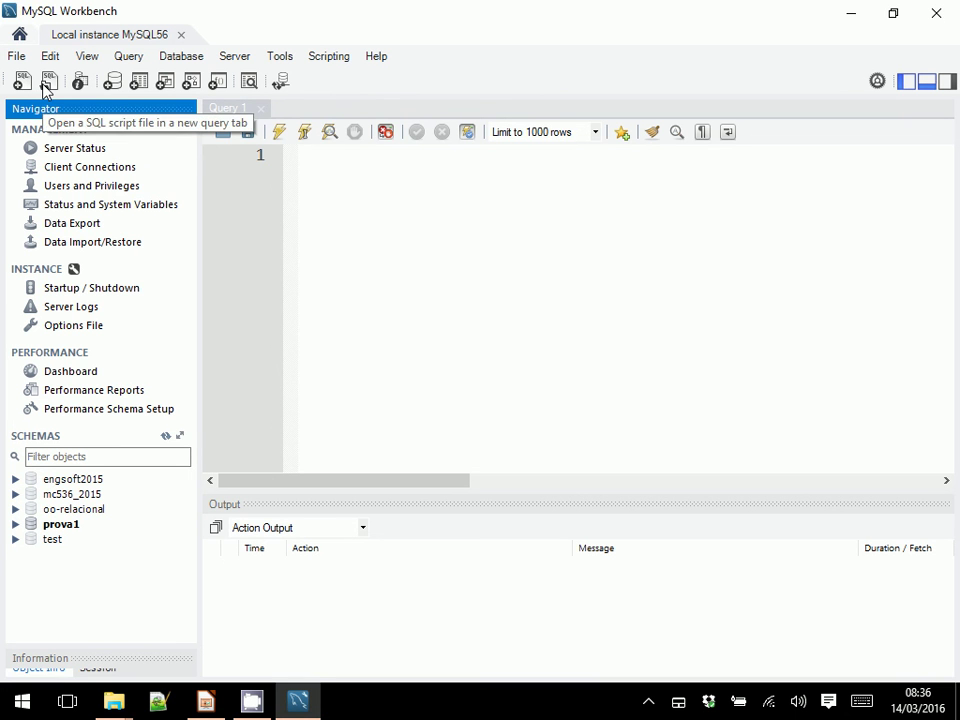
Define a new schema named mo410a_2016, apply to generate its CREATE SCHEMA script, then return to Impress
left_click(114, 82)
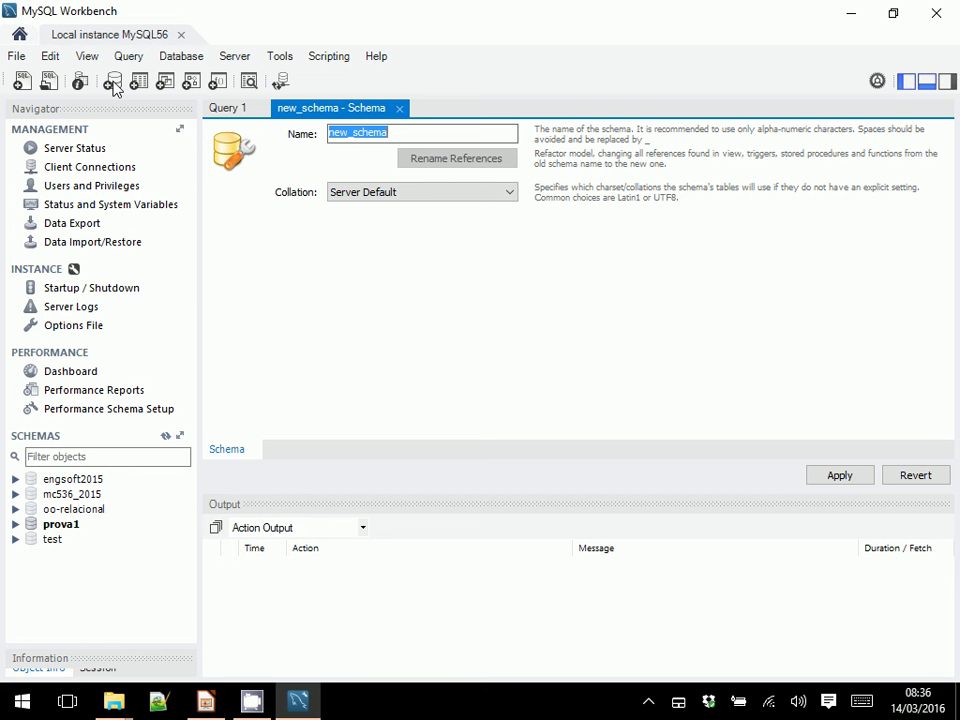
type("m")
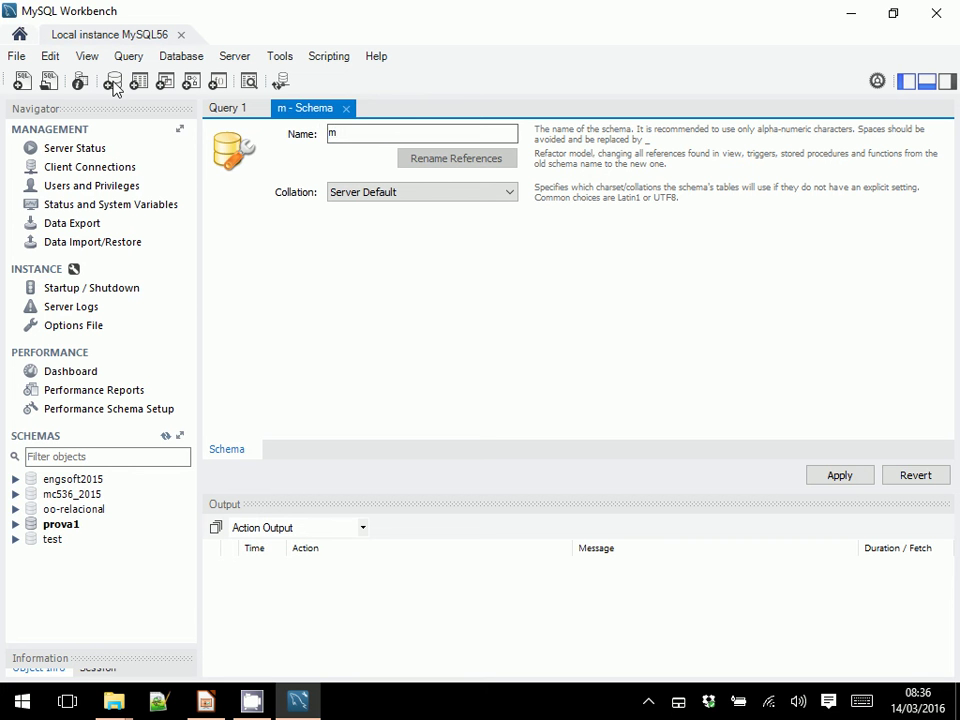
type("o410_")
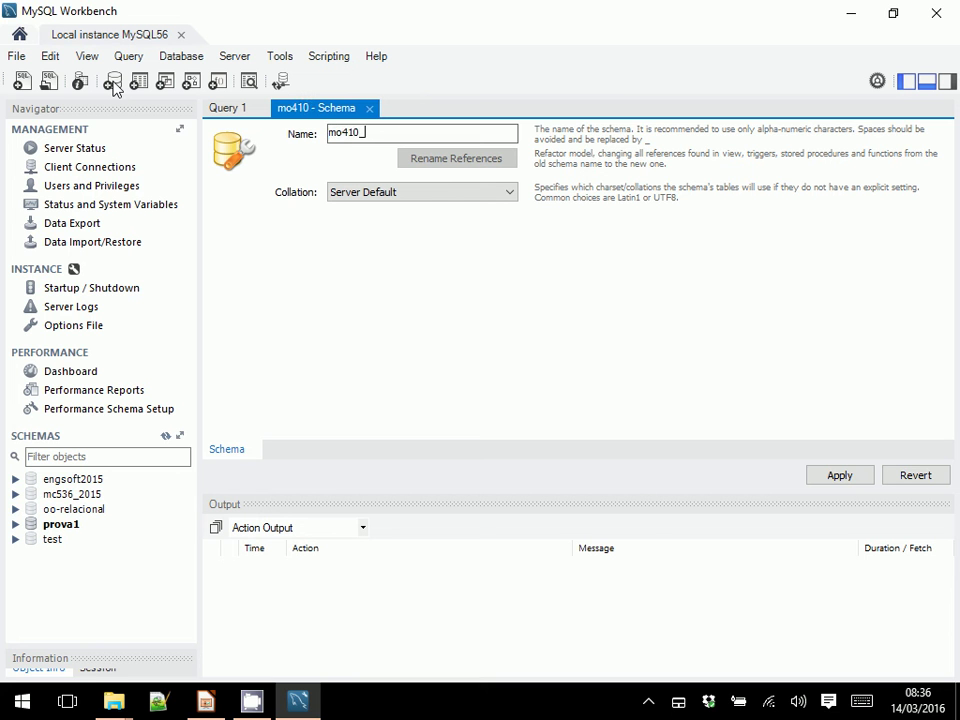
key("BackSpace")
type("a_2016")
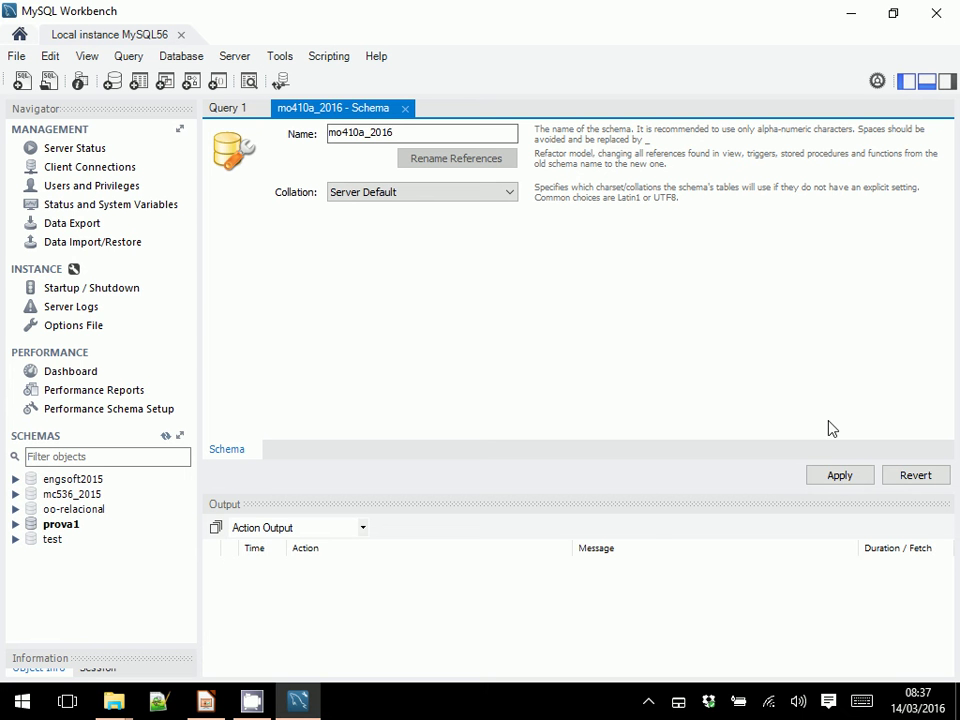
left_click(837, 479)
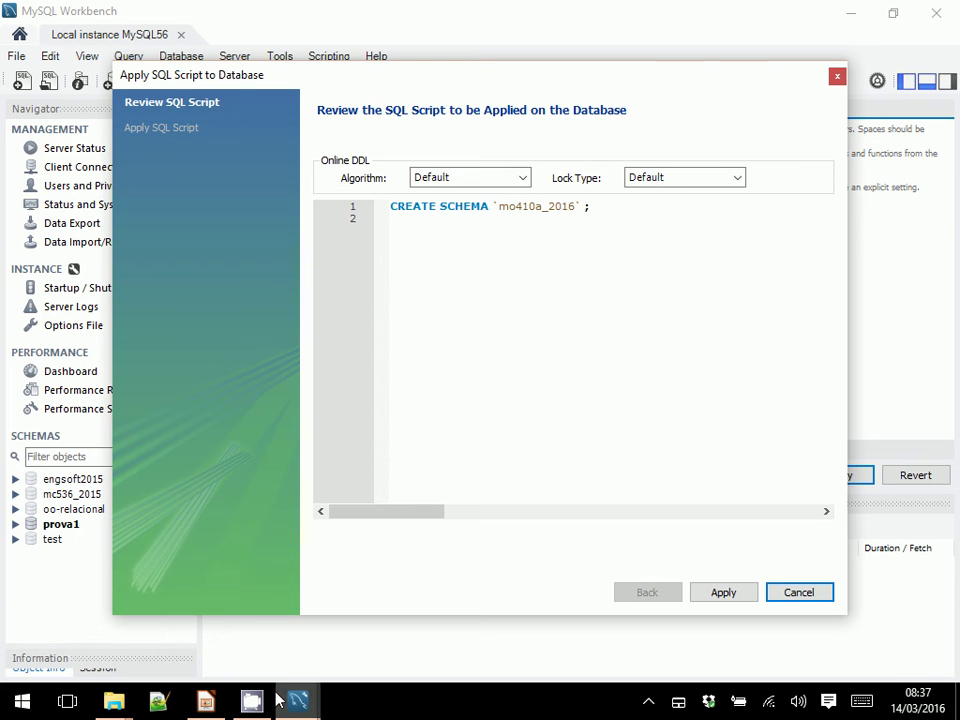
left_click(207, 702)
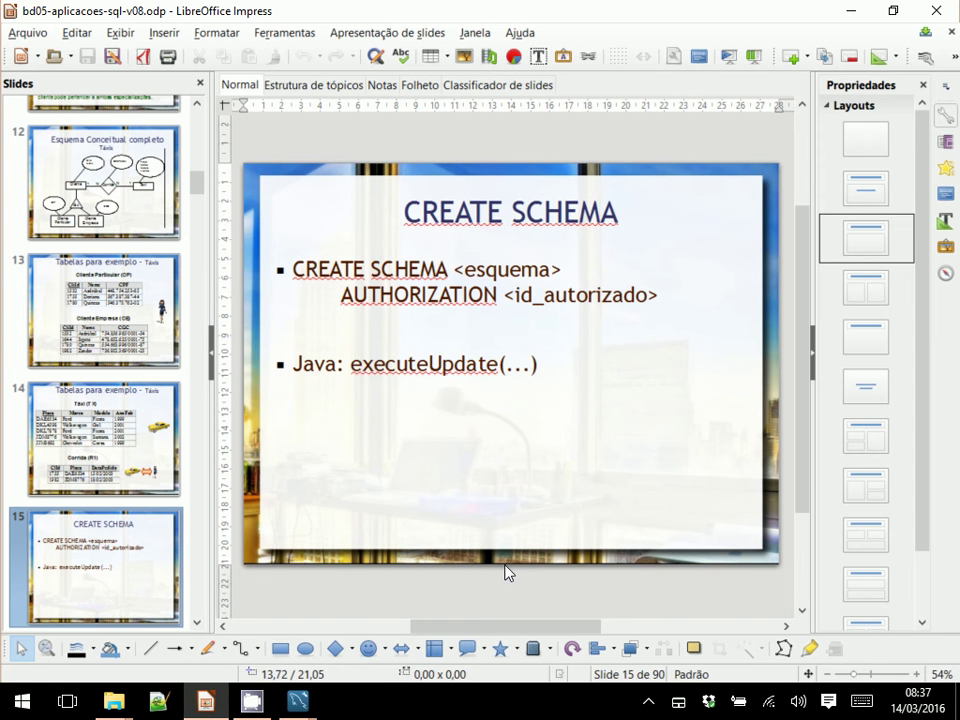
Run the slideshow from slide one through to the 'Esquema Conceitual – Exemplo' slide
left_click(733, 58)
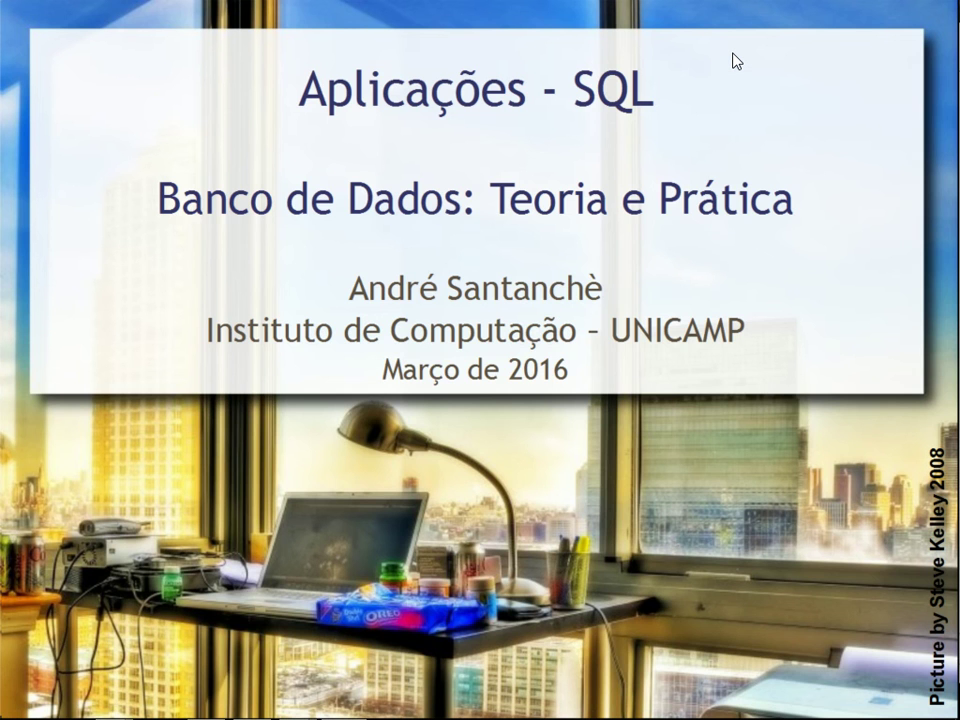
left_click(733, 58)
left_click(733, 58)
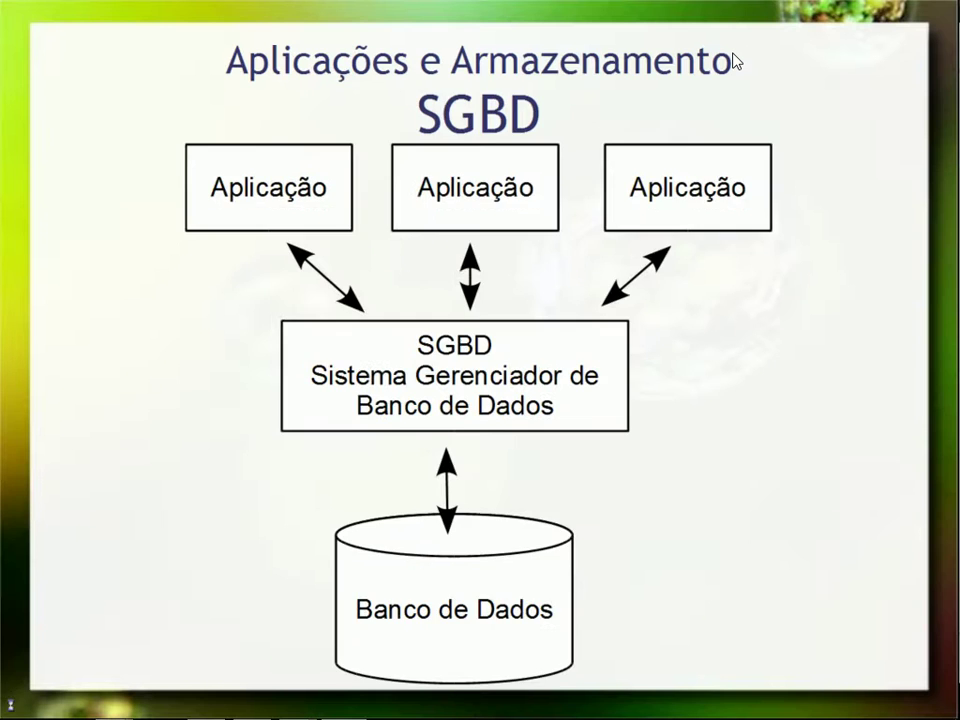
left_click(733, 58)
left_click(733, 58)
left_click(733, 58)
left_click(733, 58)
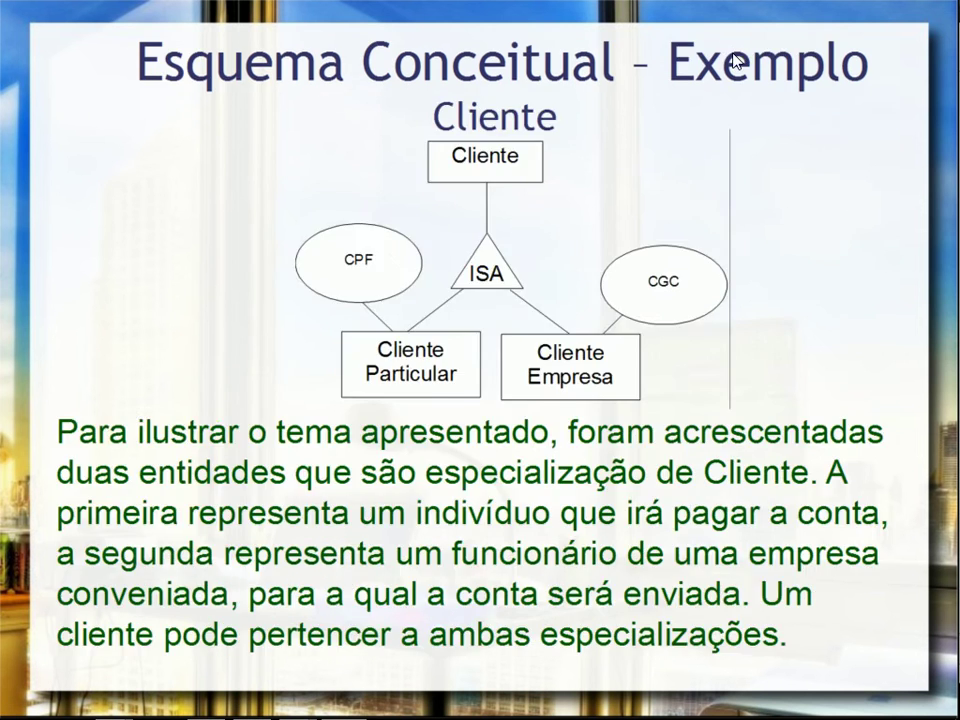
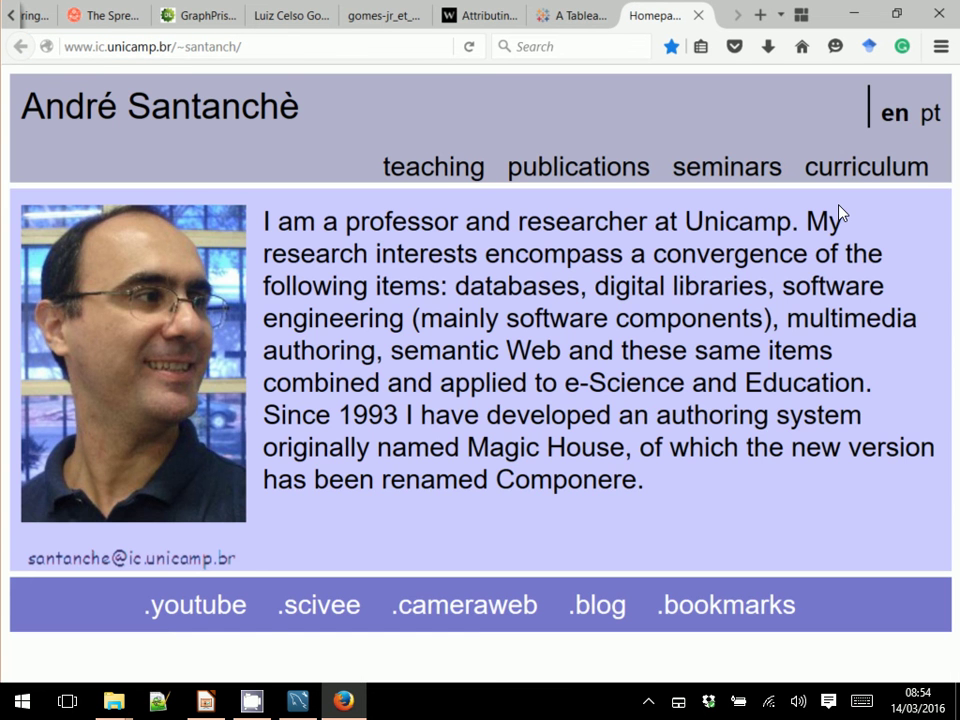
Go from teaching to the MO410 - Bancos de Dados page and open the java2learn GitHub file list
left_click(456, 174)
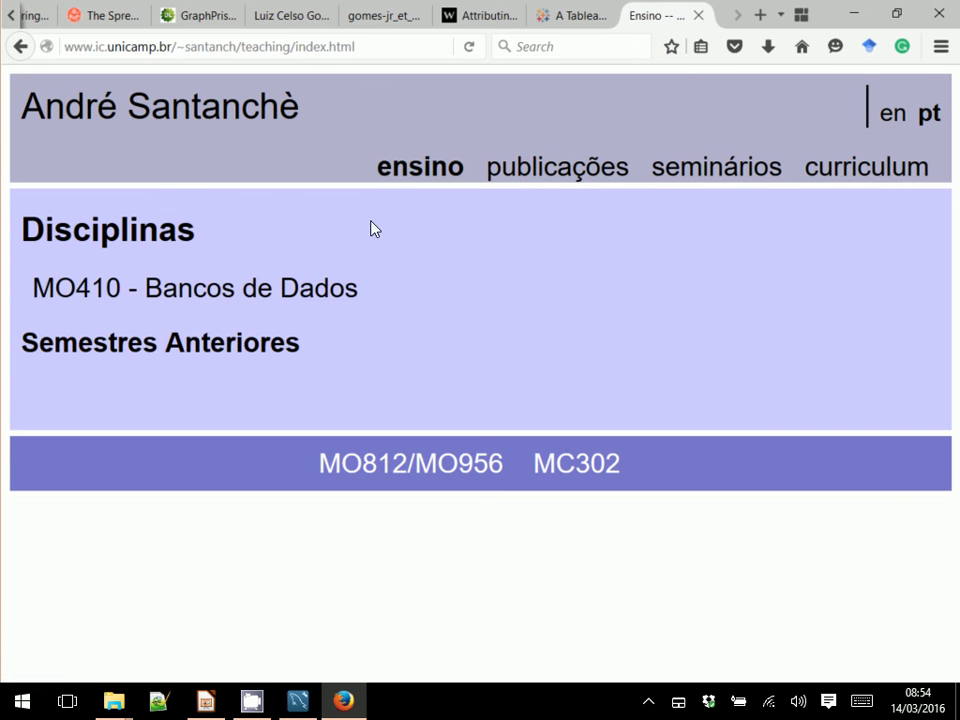
left_click(277, 289)
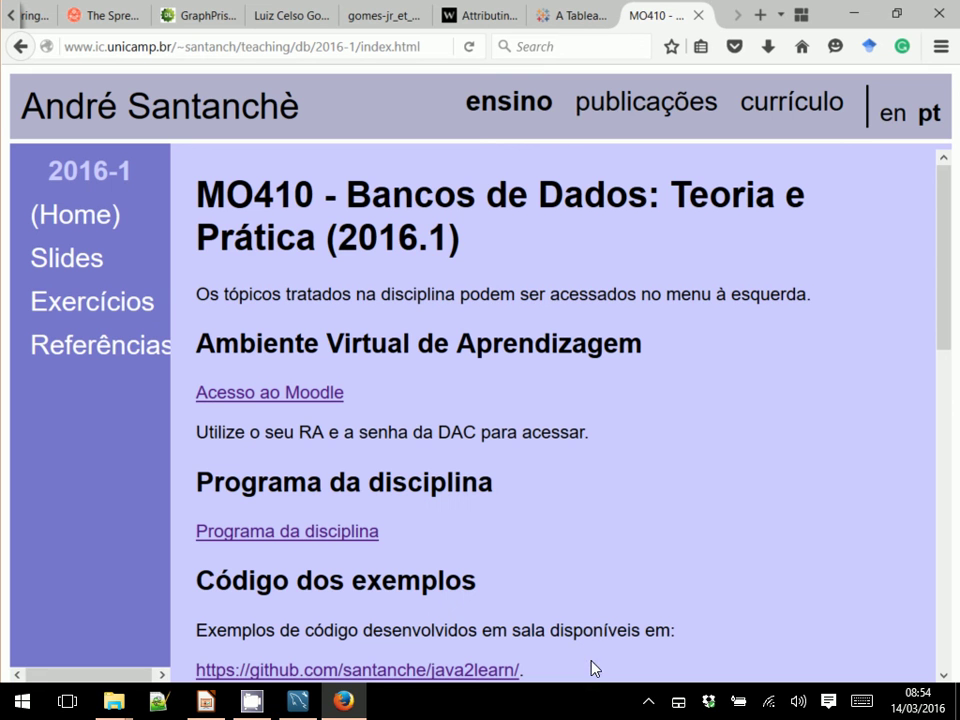
left_click(366, 670)
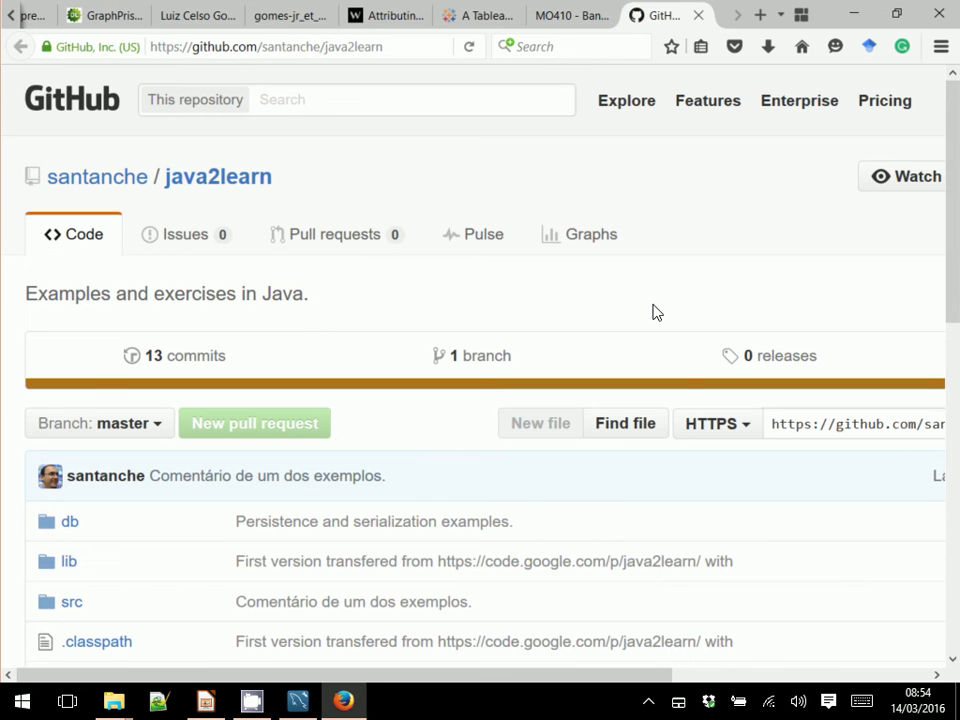
scroll(652, 312, "down", 3)
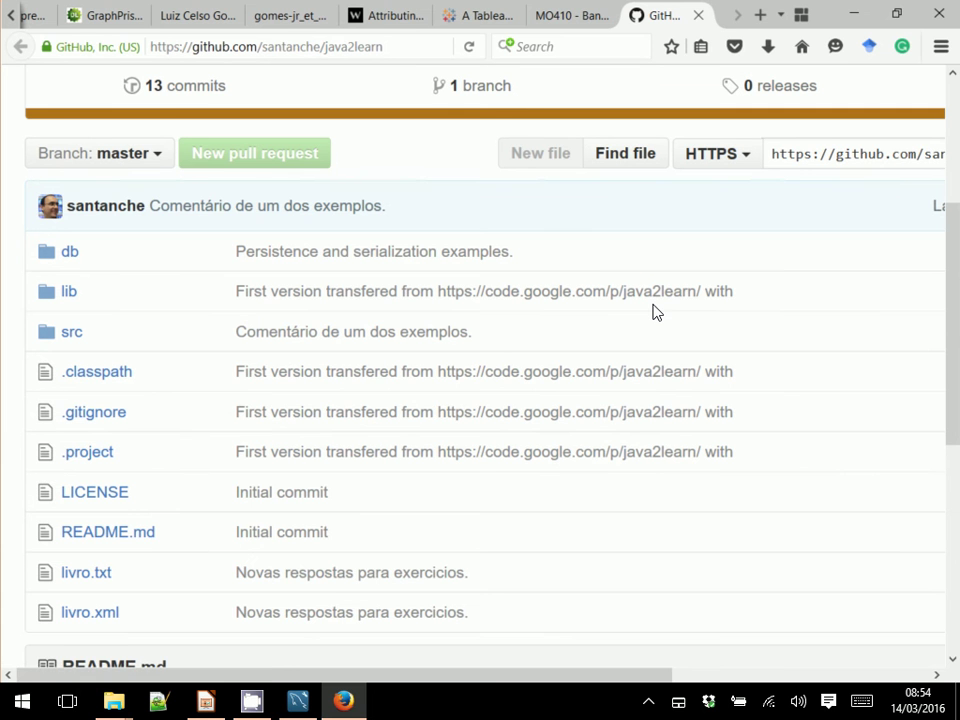
Open the eclipse-jee-mars-2 folder from the bin window and launch eclipse.exe
mouse_move(103, 703)
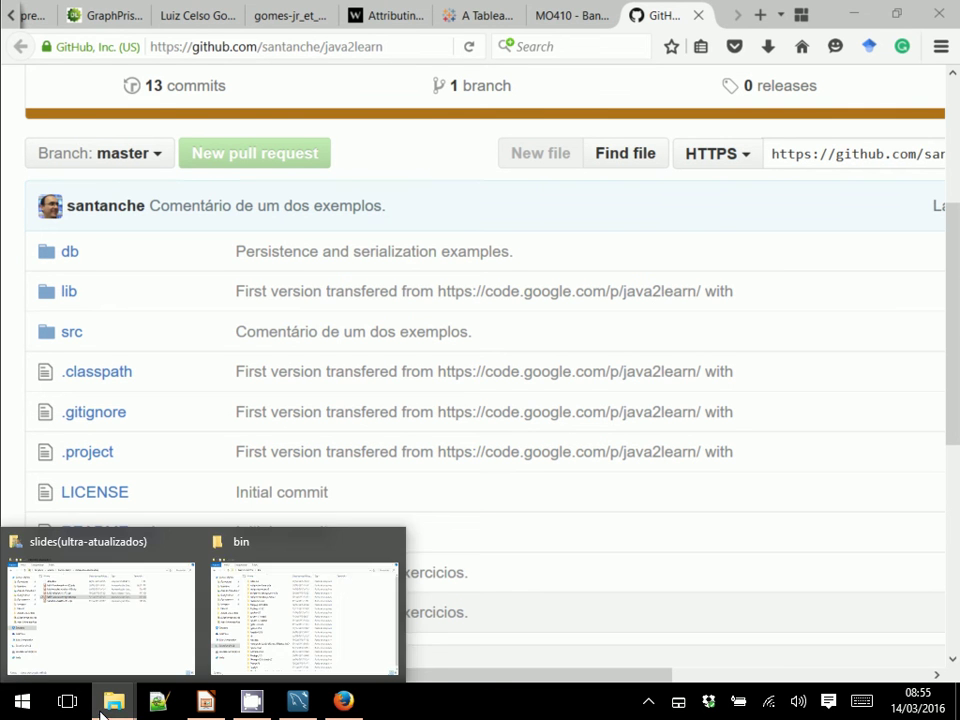
left_click(330, 651)
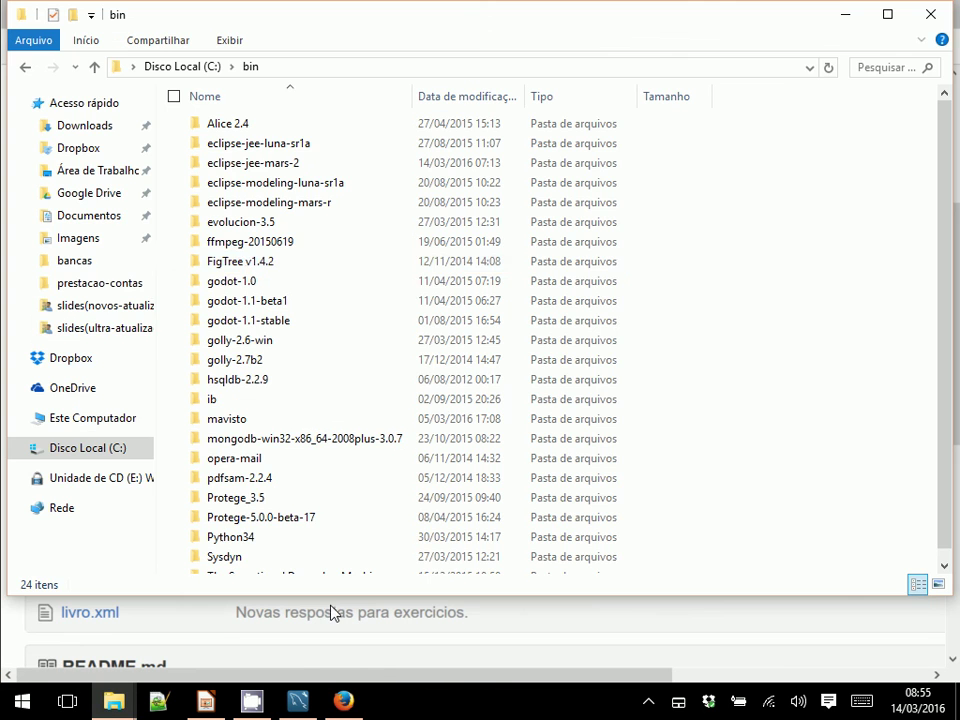
left_click(247, 272)
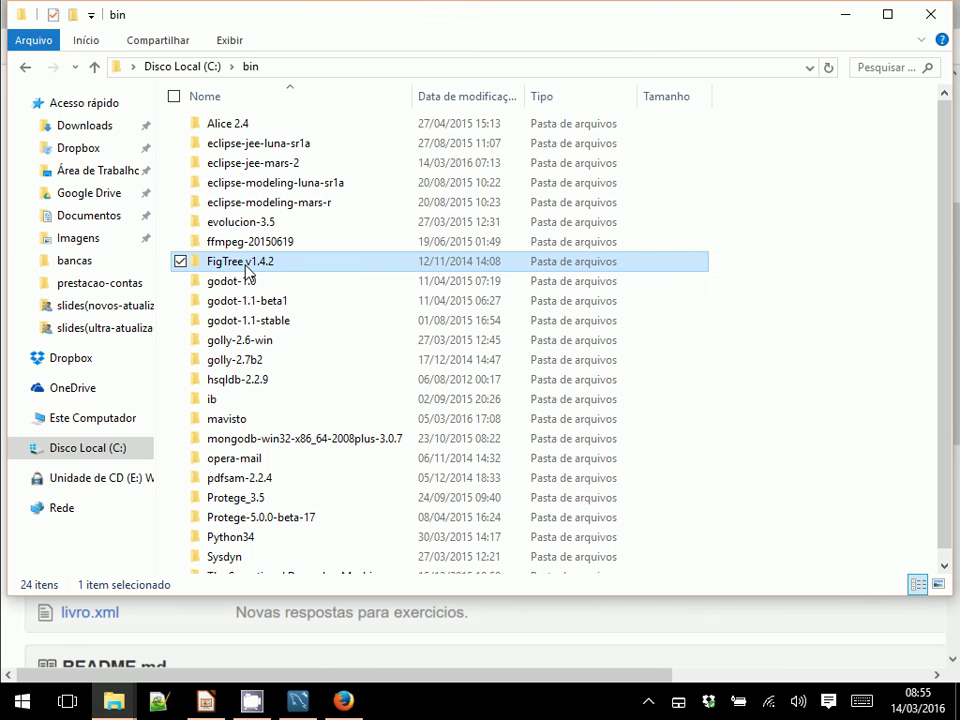
key("Up")
key("Up")
key("Up")
key("Up")
key("Up")
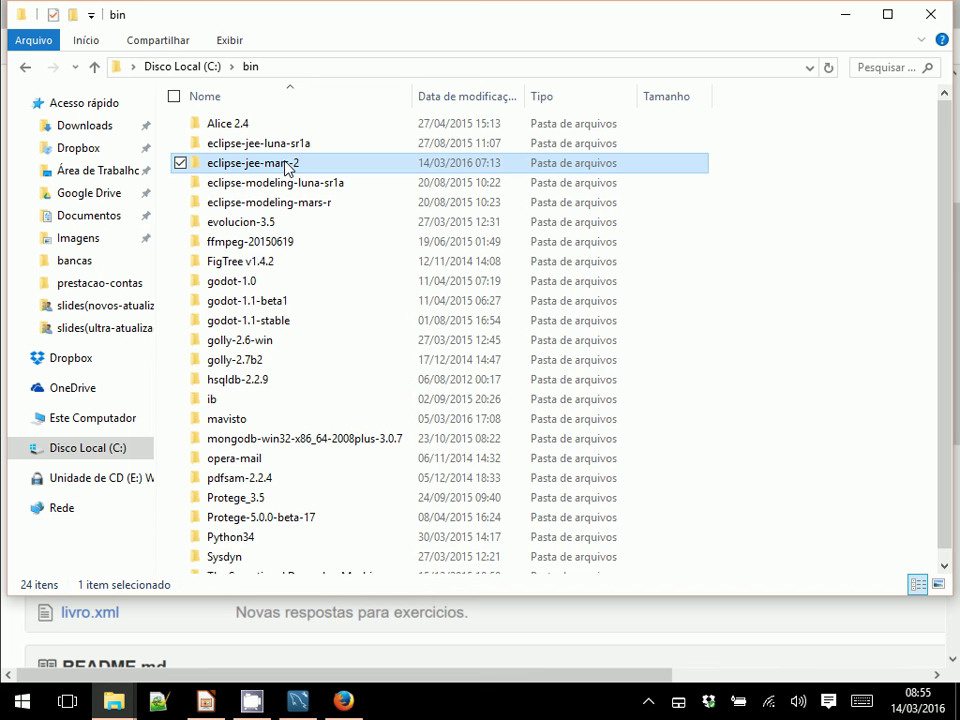
double_click(286, 167)
left_click(258, 306)
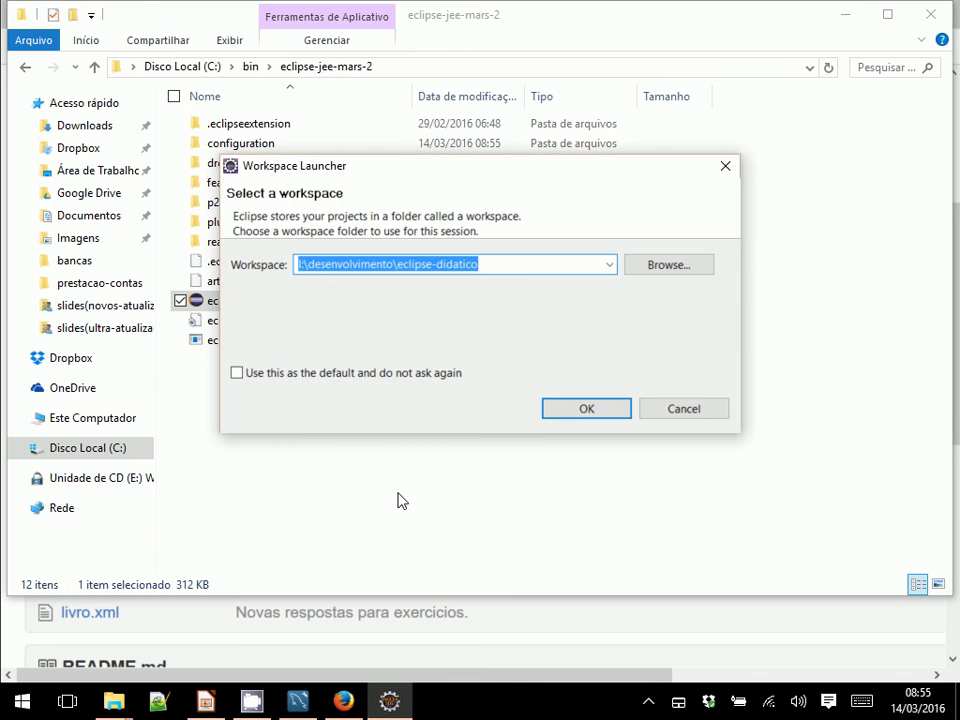
Accept the eclipse-didatico workspace and dismiss the two workspace error dialogs
left_click(588, 410)
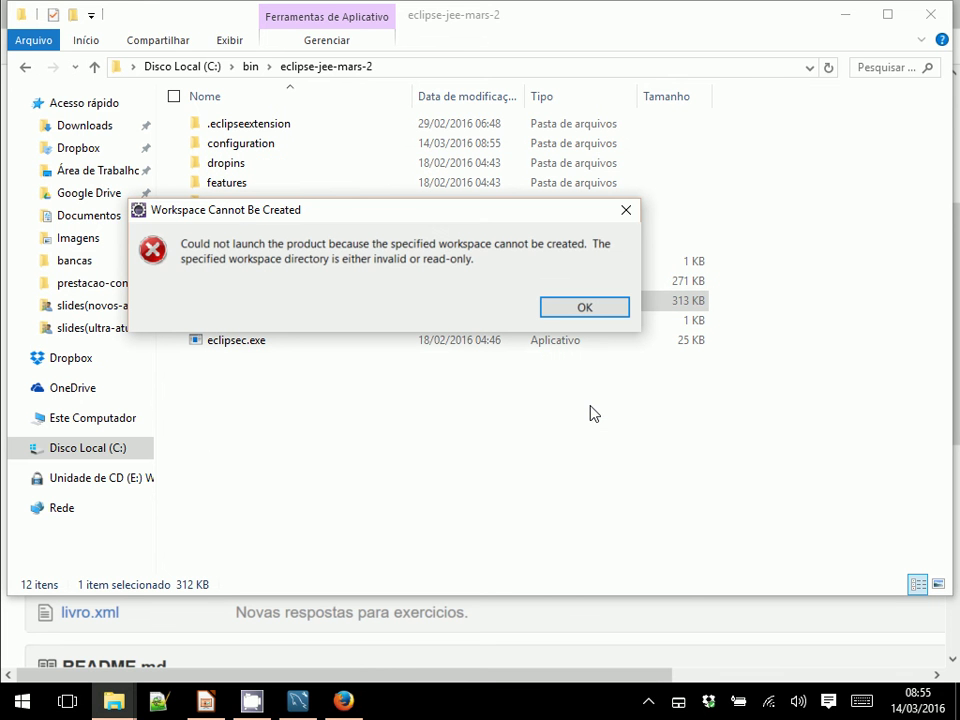
left_click(613, 308)
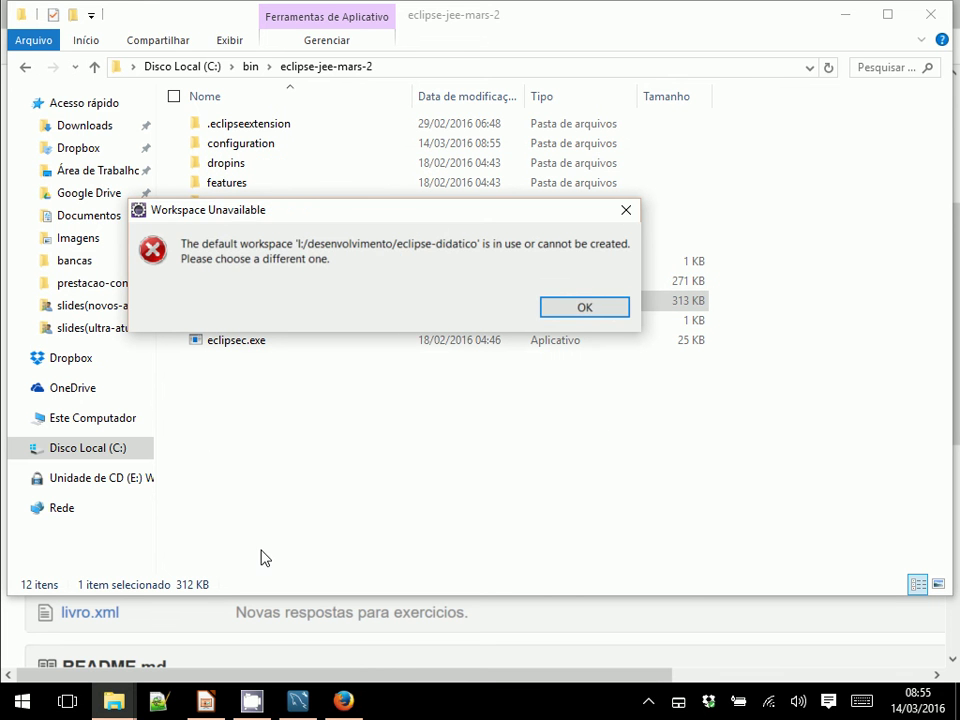
left_click(578, 316)
Minimize File Explorer to bring up WD Drive Utilities
left_click(22, 701)
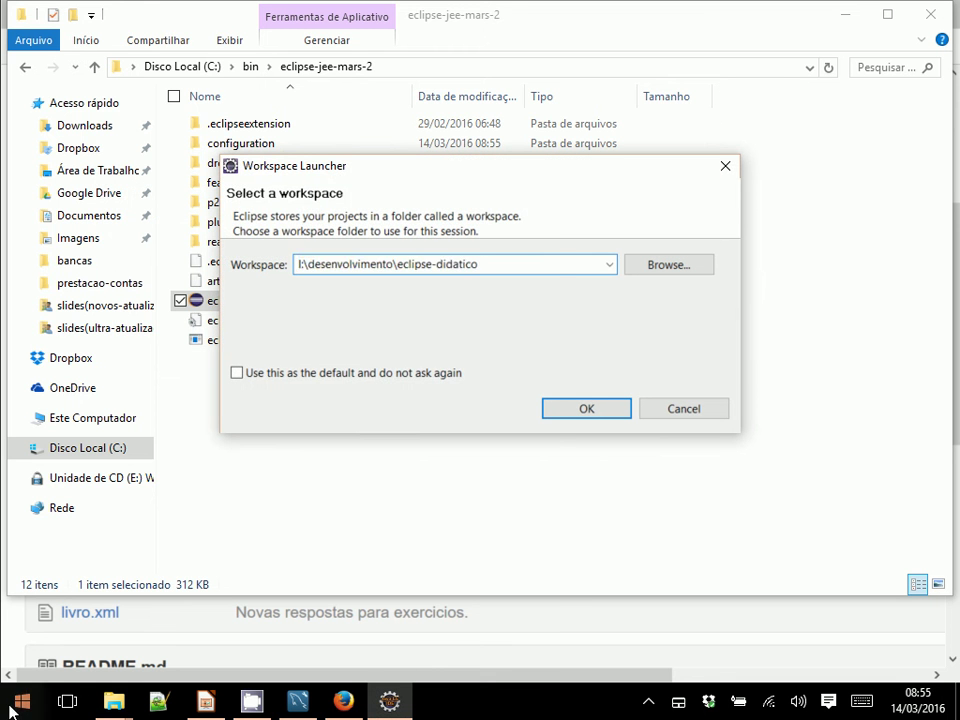
key("Escape")
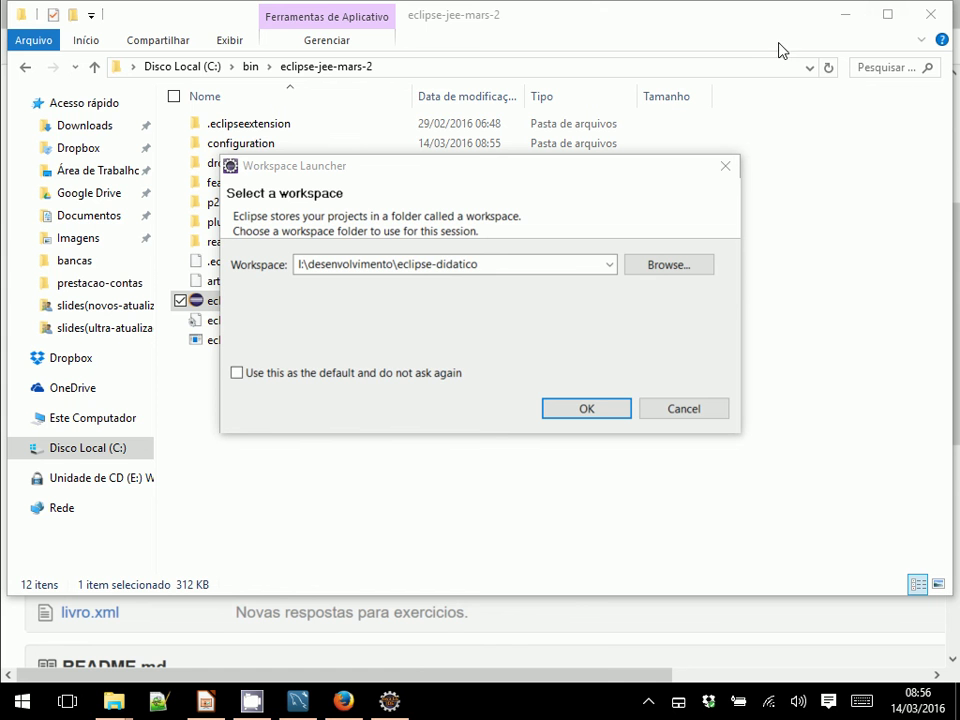
left_click(843, 14)
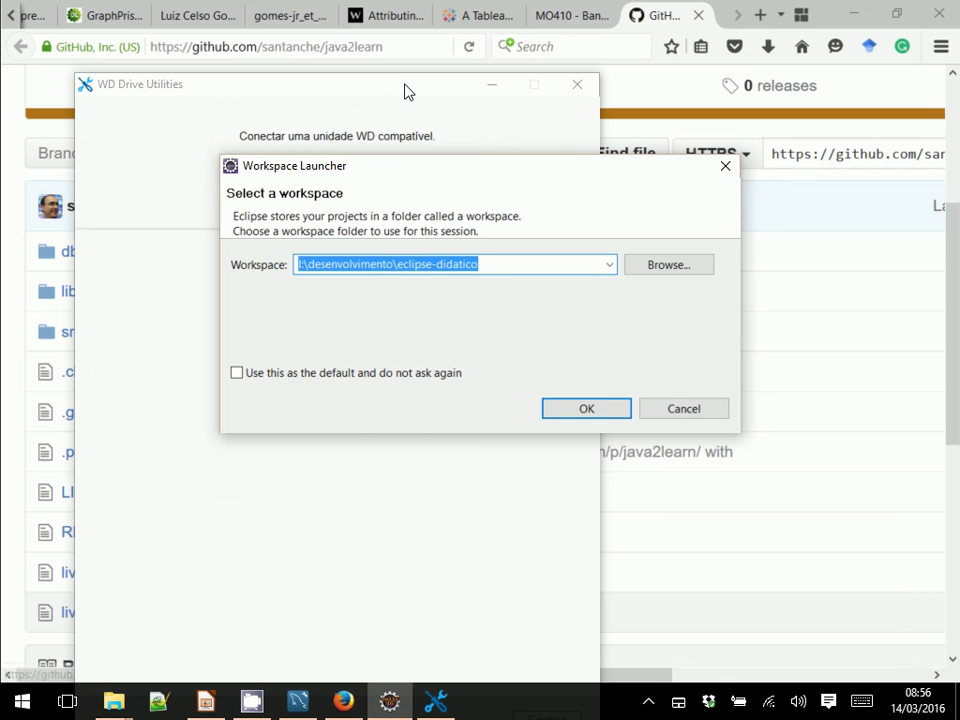
Enter the drive password in WD Drive Utilities to unlock My Passport, then close the utility
left_click(405, 91)
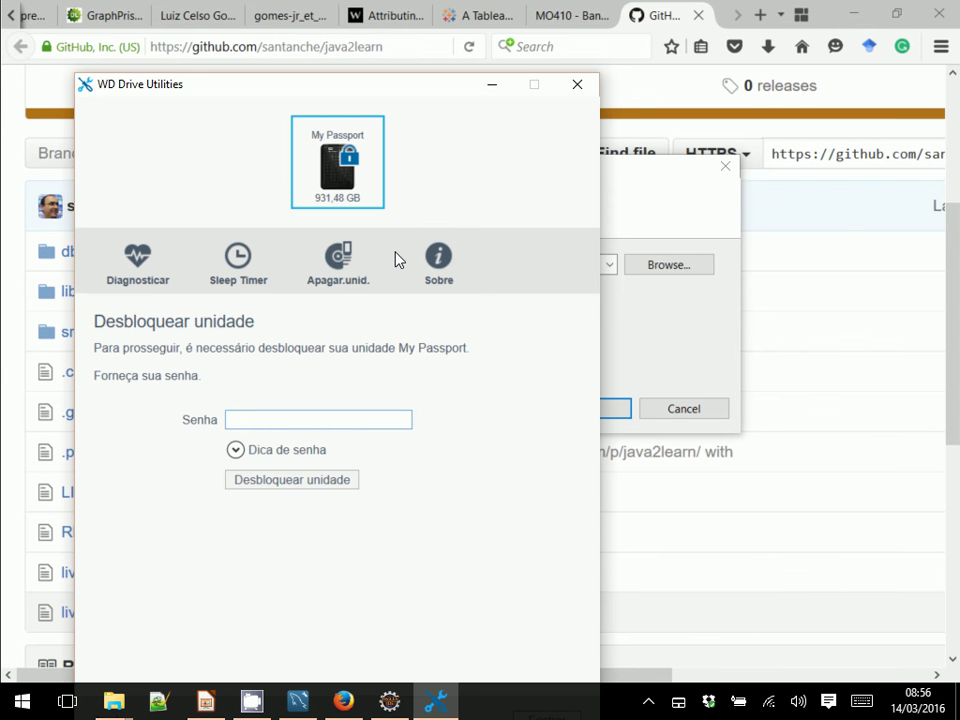
type("•••••")
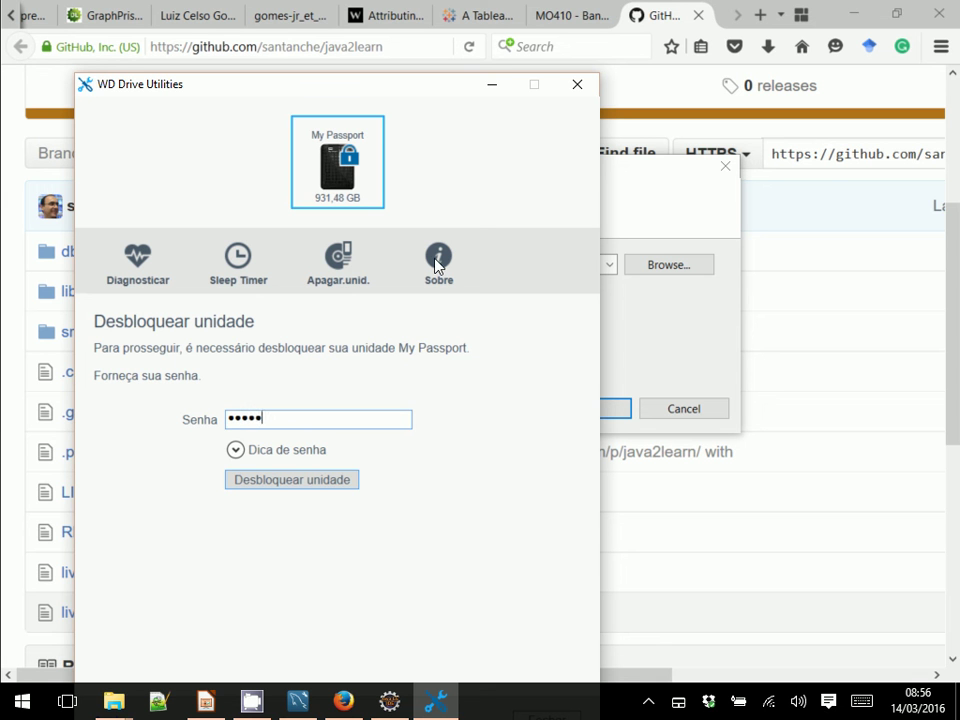
type("••••••••")
key("Return")
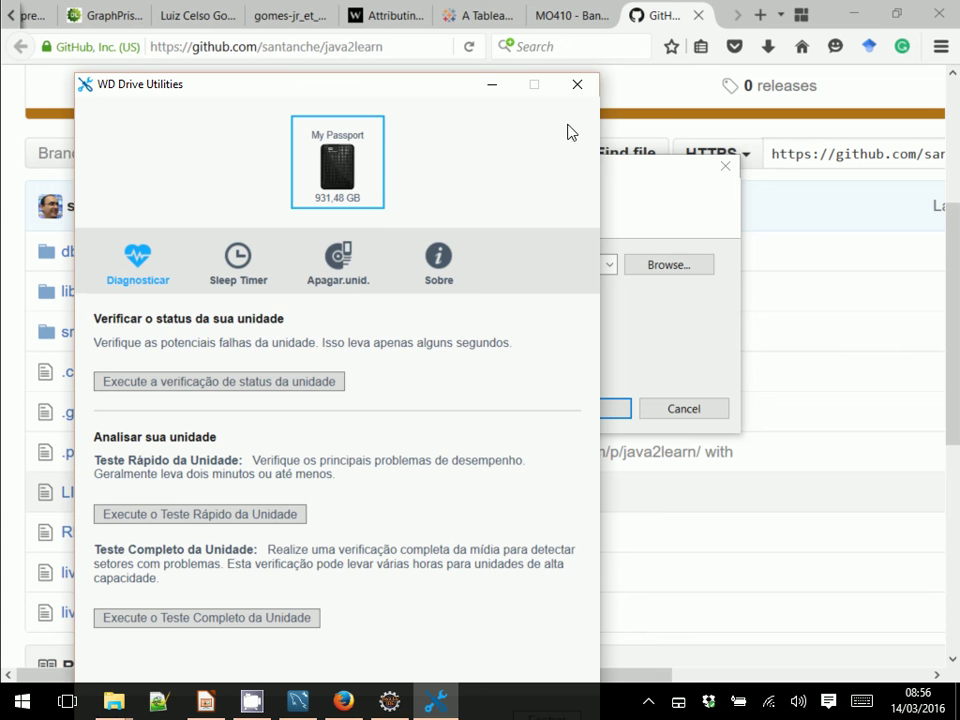
left_click(578, 87)
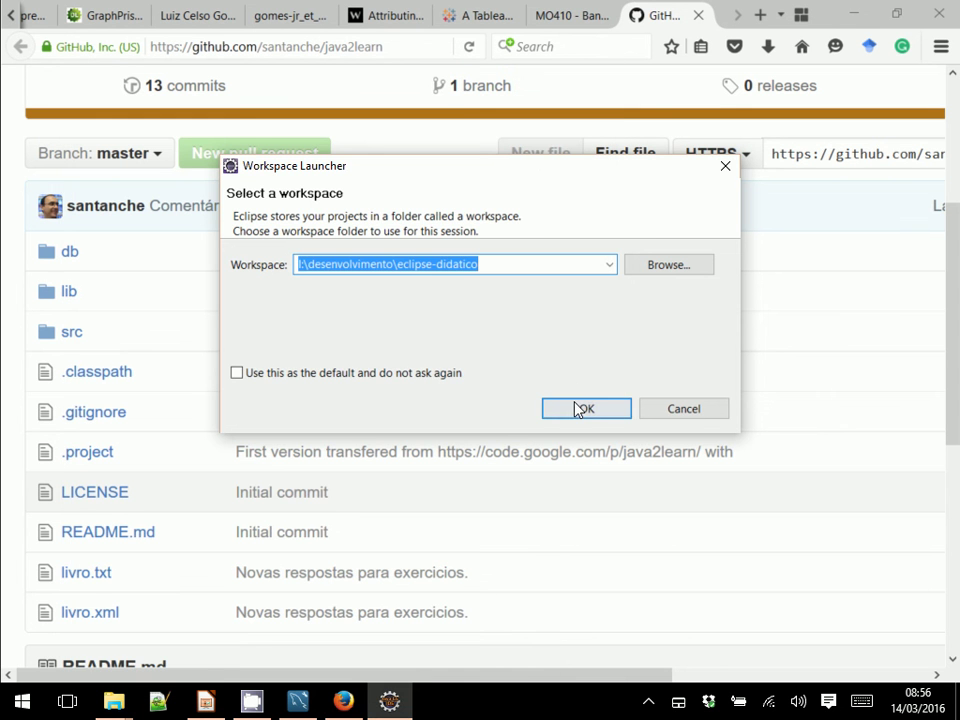
Start Eclipse in eclipse-didatico, expand java2learn > src, and close all open editor tabs
left_click(578, 409)
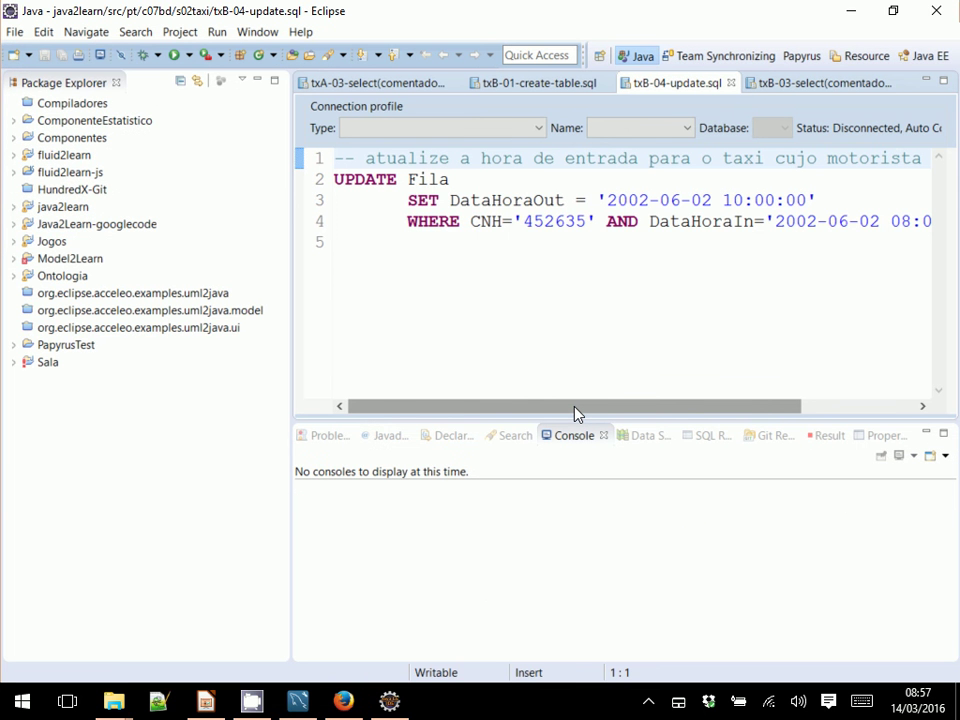
left_click(15, 207)
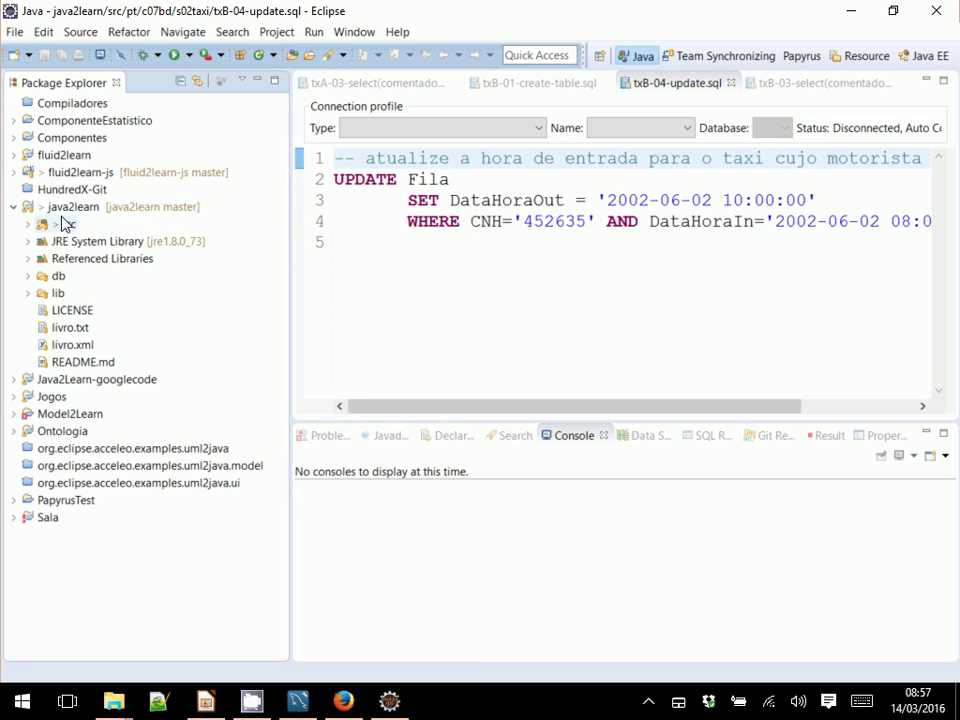
left_click(28, 225)
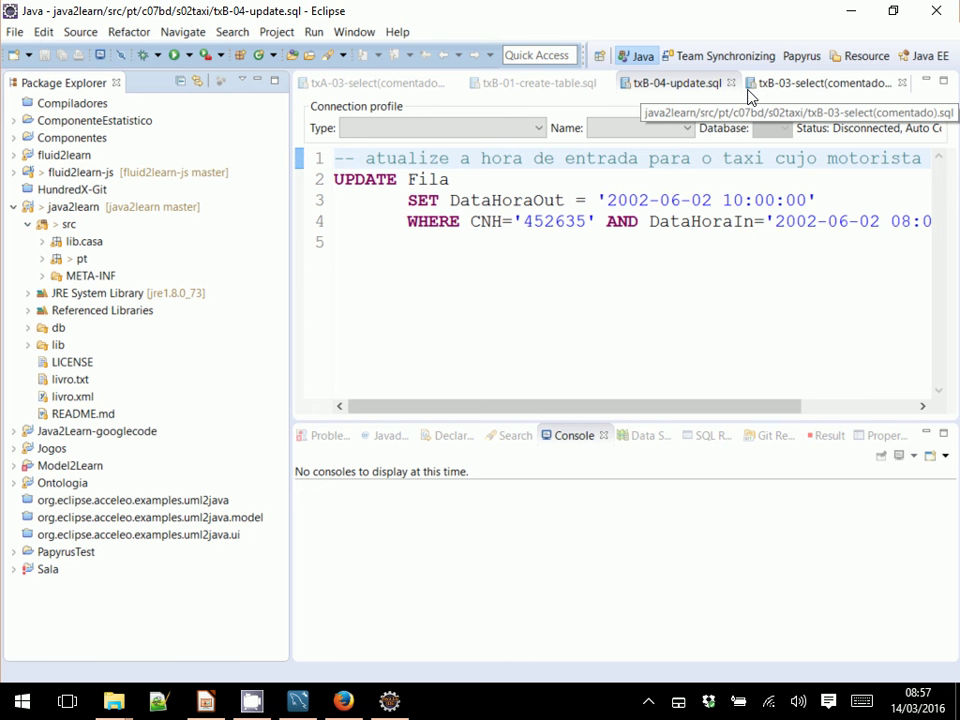
right_click(750, 92)
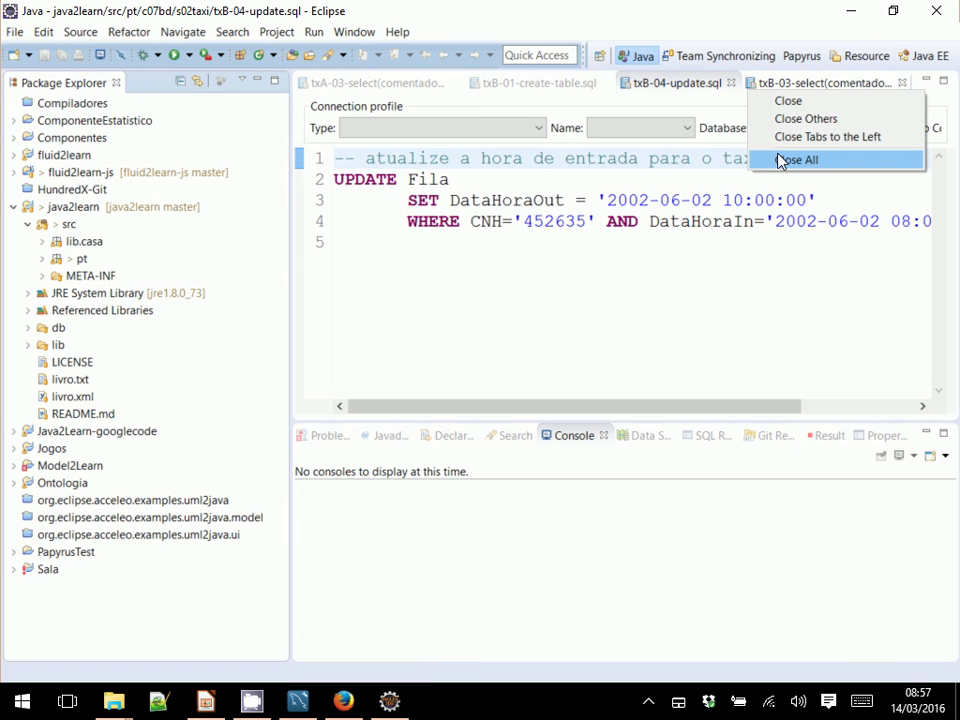
left_click(781, 161)
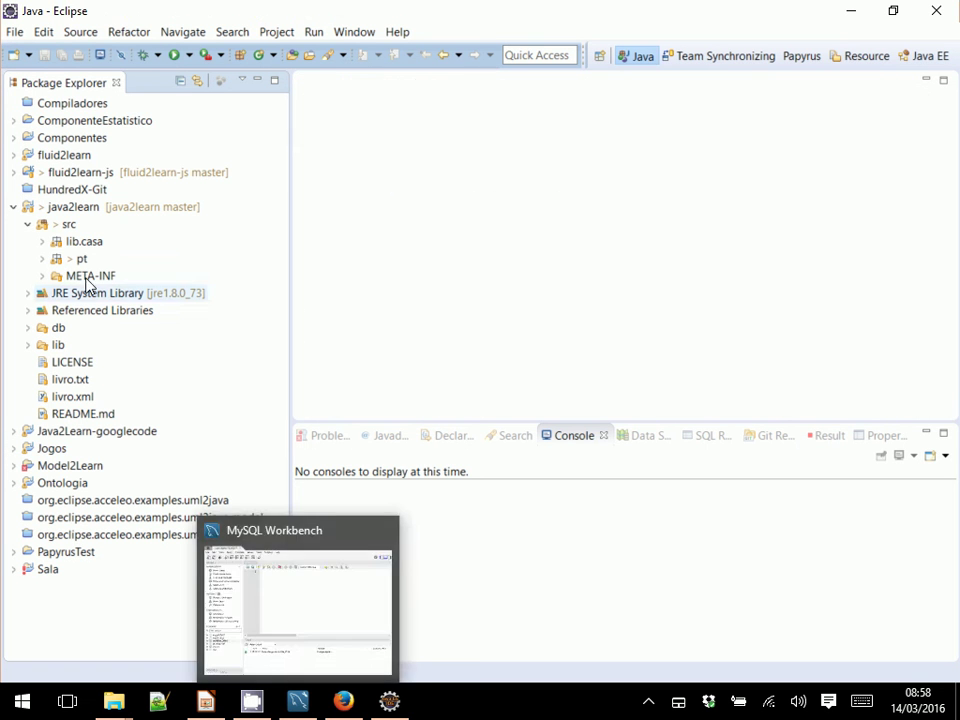
Expand the pt > c07bd > s02taxi packages in Package Explorer
left_click(43, 260)
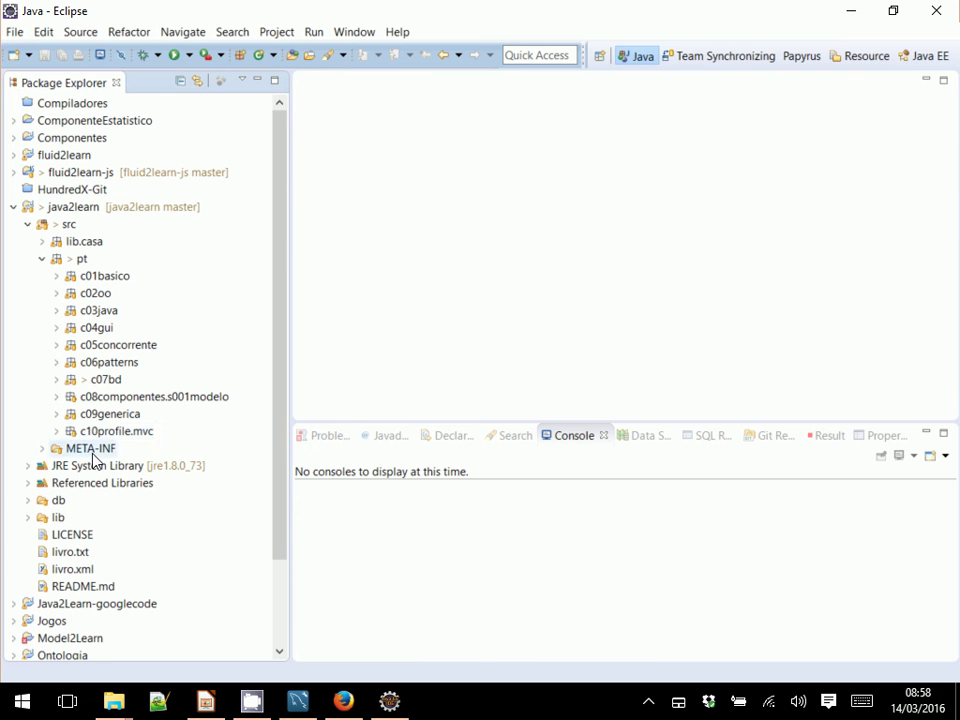
left_click(57, 381)
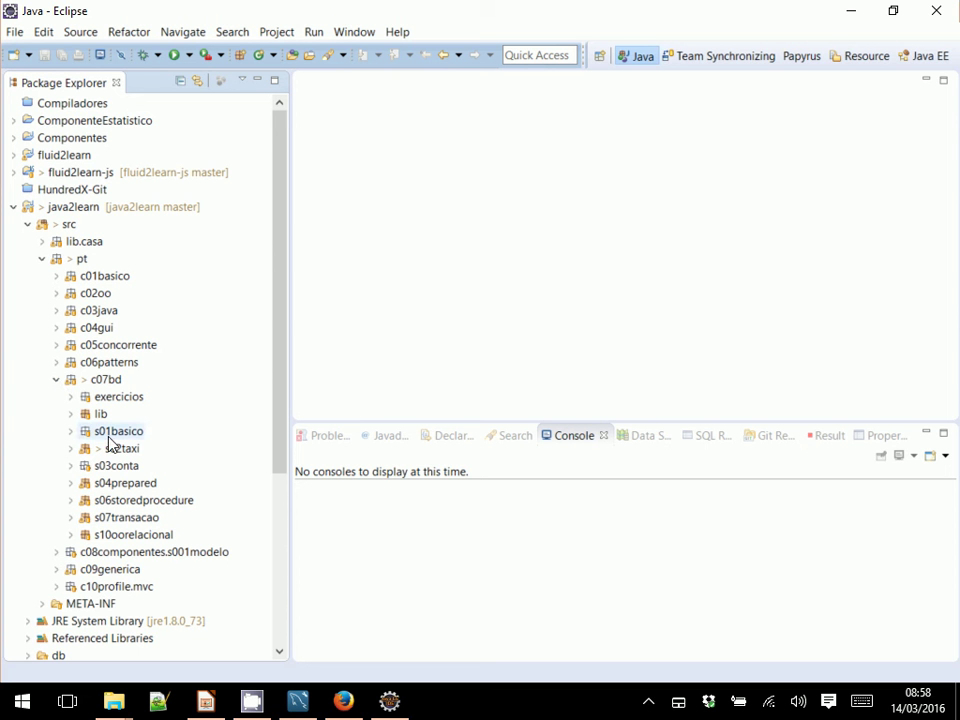
left_click(71, 449)
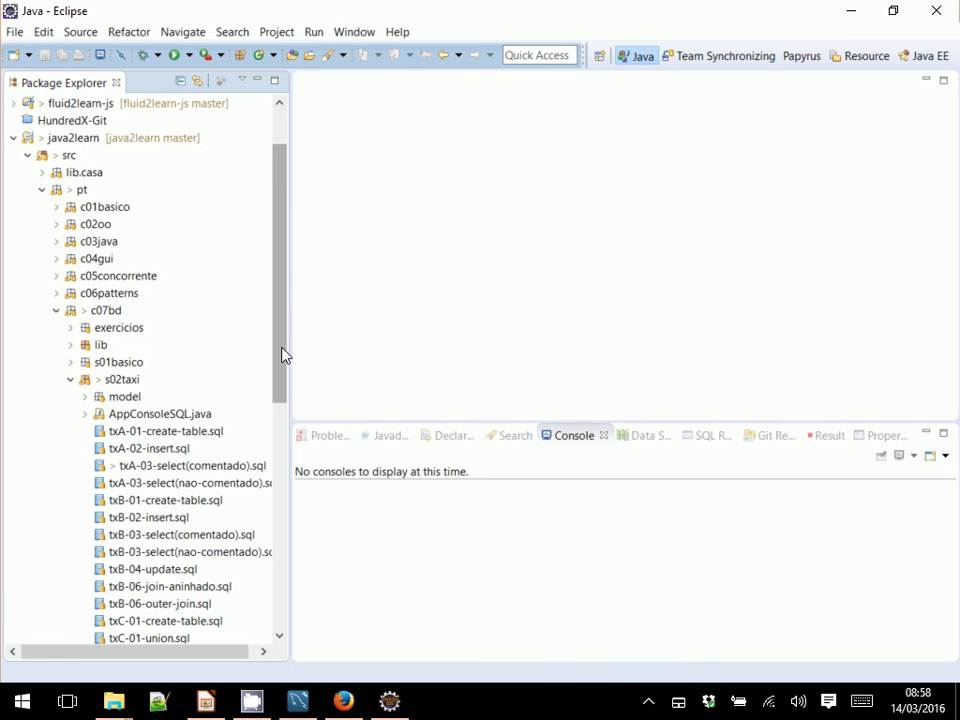
left_click_drag(285, 354, 282, 411)
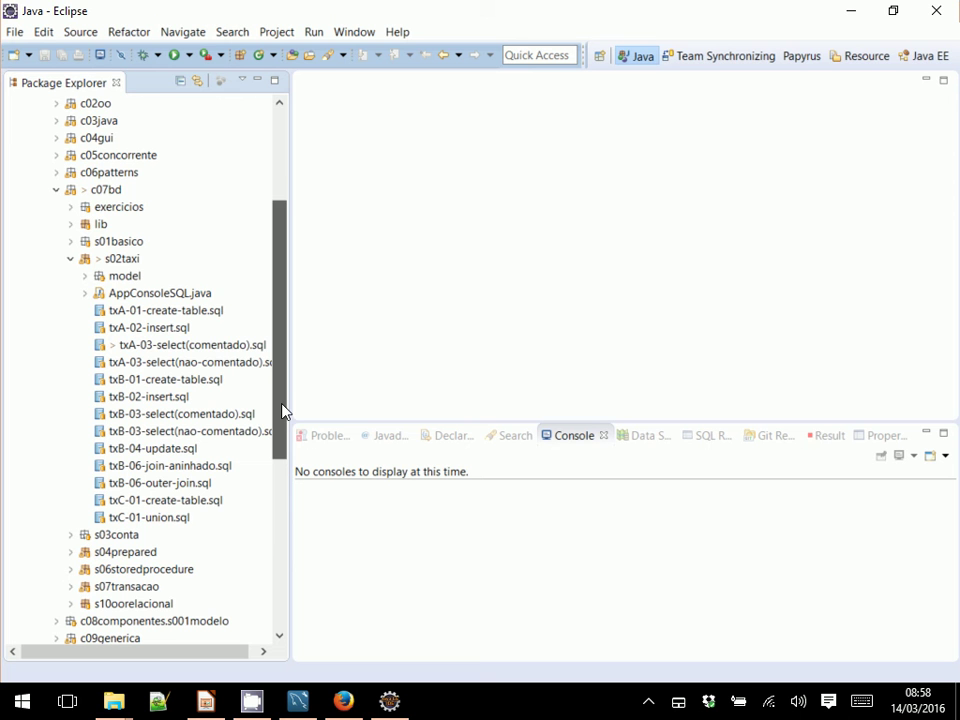
Open txA-01-create-table.sql, select its CREATE TABLE script, and move to Workbench's empty Query 1
left_click(186, 314)
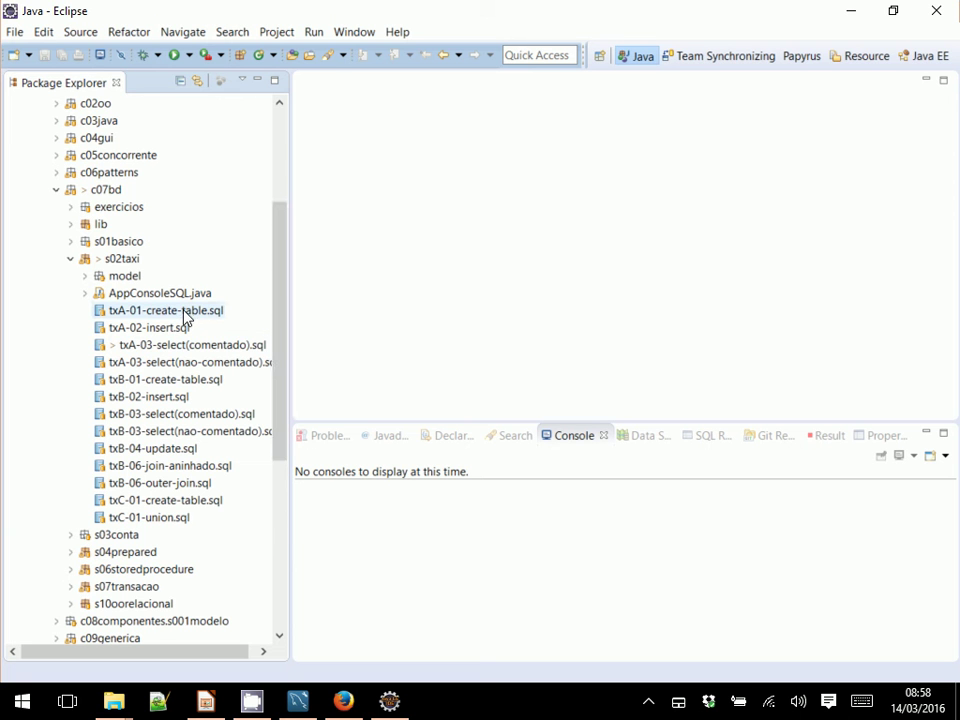
double_click(186, 314)
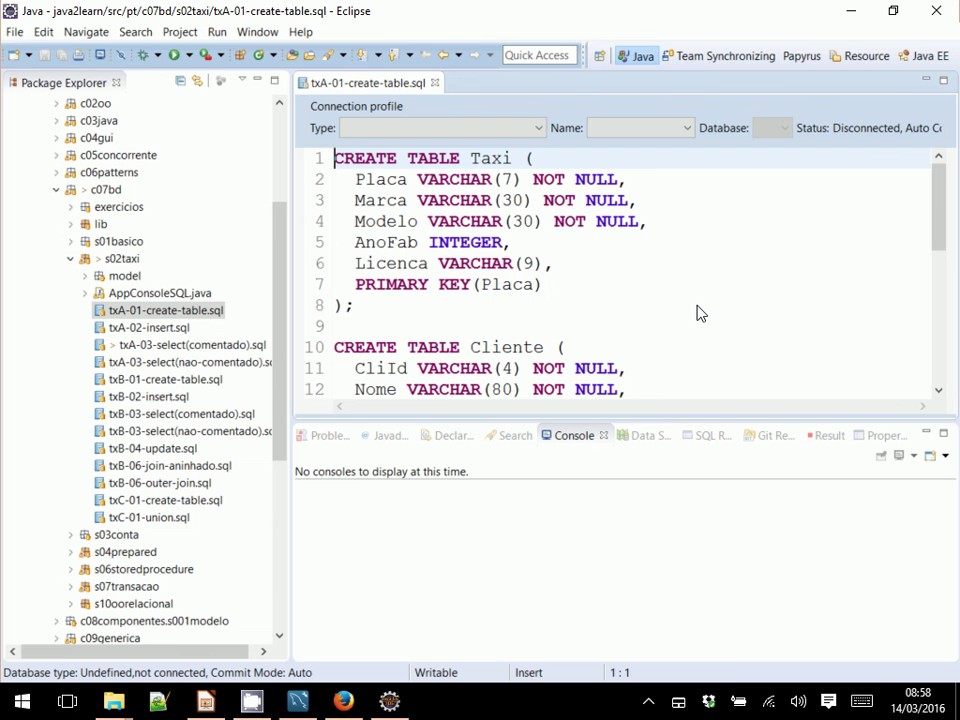
key("shift+Down")
key("shift+Down")
key("shift+Down")
key("shift+Down")
key("shift+Down")
key("shift+Down")
key("shift+Down")
key("shift+Down")
key("shift+Down")
key("shift+Down")
key("shift+Down")
key("shift+Down")
key("shift+Down")
key("shift+Down")
key("shift+Down")
key("shift+Down")
key("shift+Down")
key("shift+Down")
key("shift+Down")
key("shift+Down")
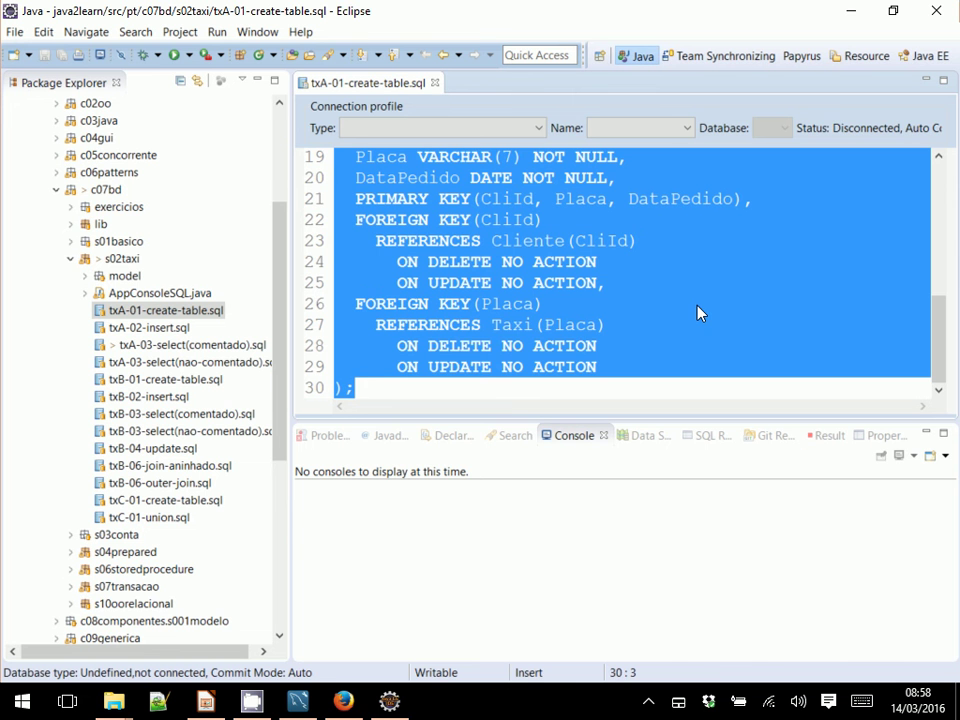
left_click(298, 701)
left_click(414, 253)
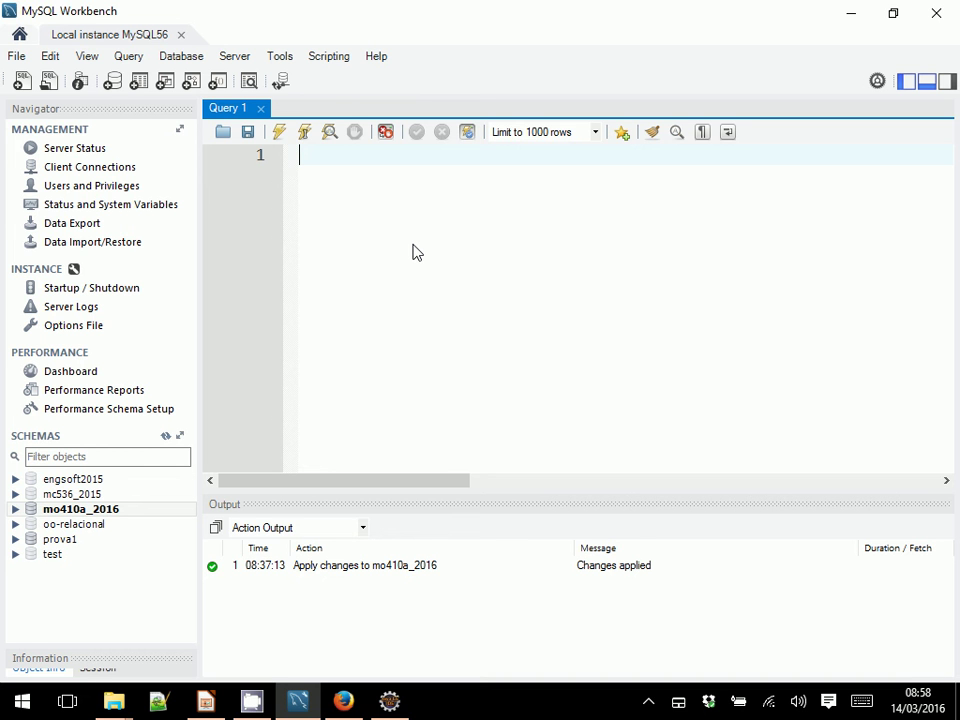
Paste the CREATE TABLE script into Query 1 and execute it
key("ctrl+v")
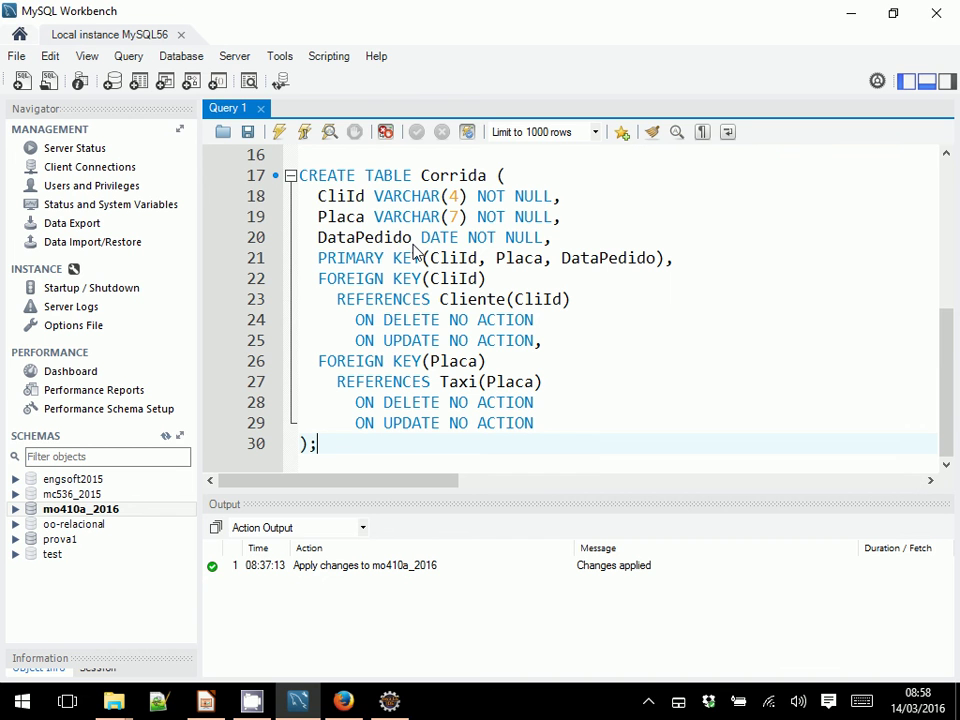
left_click(181, 56)
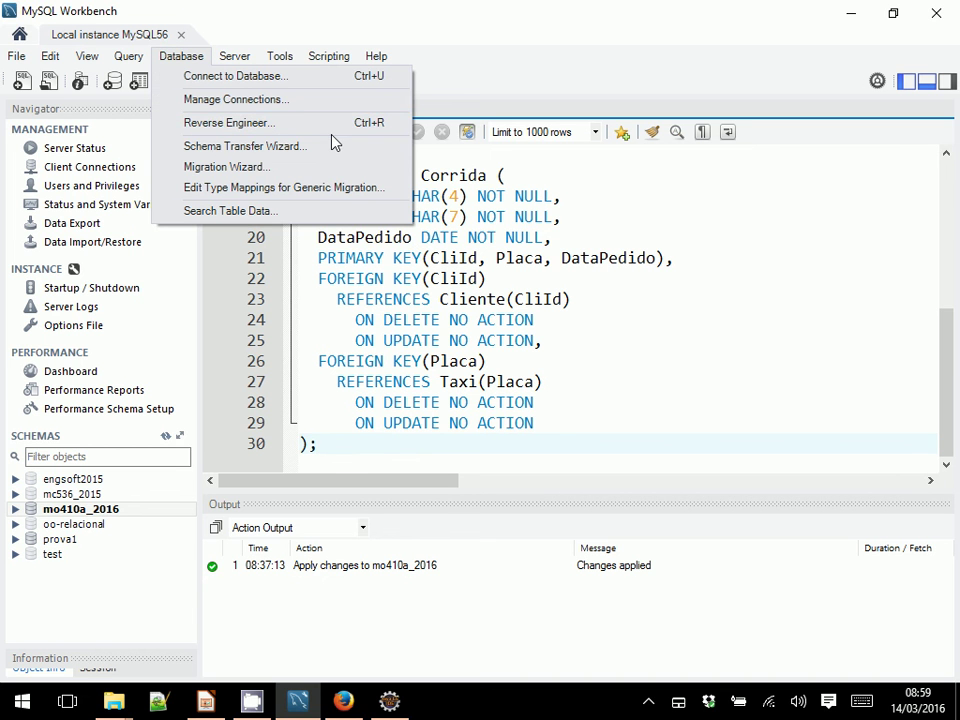
left_click(598, 74)
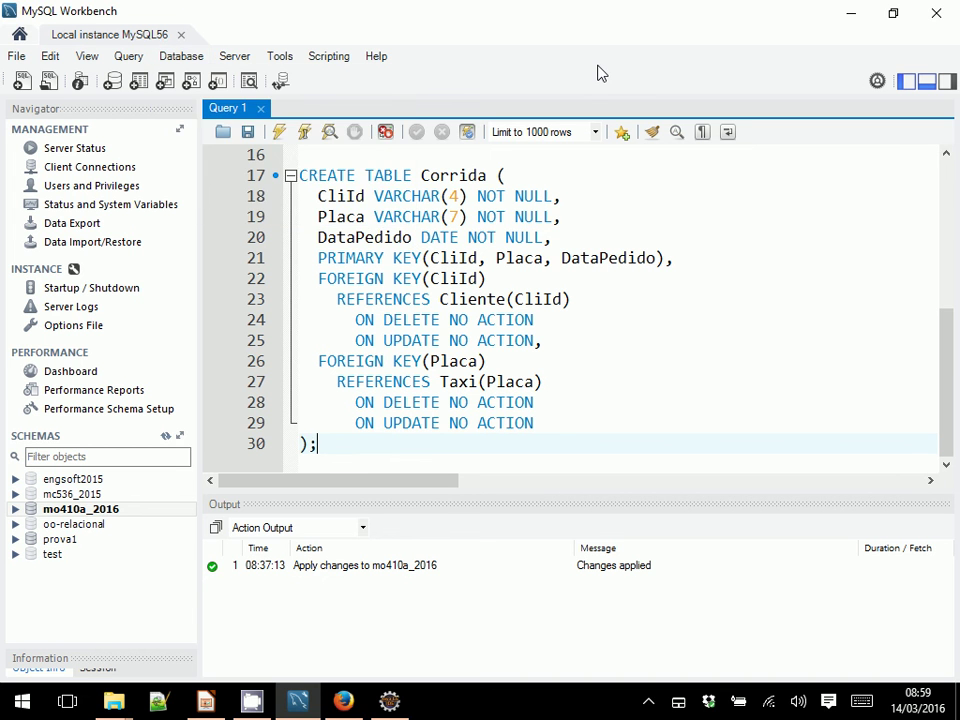
left_click(280, 137)
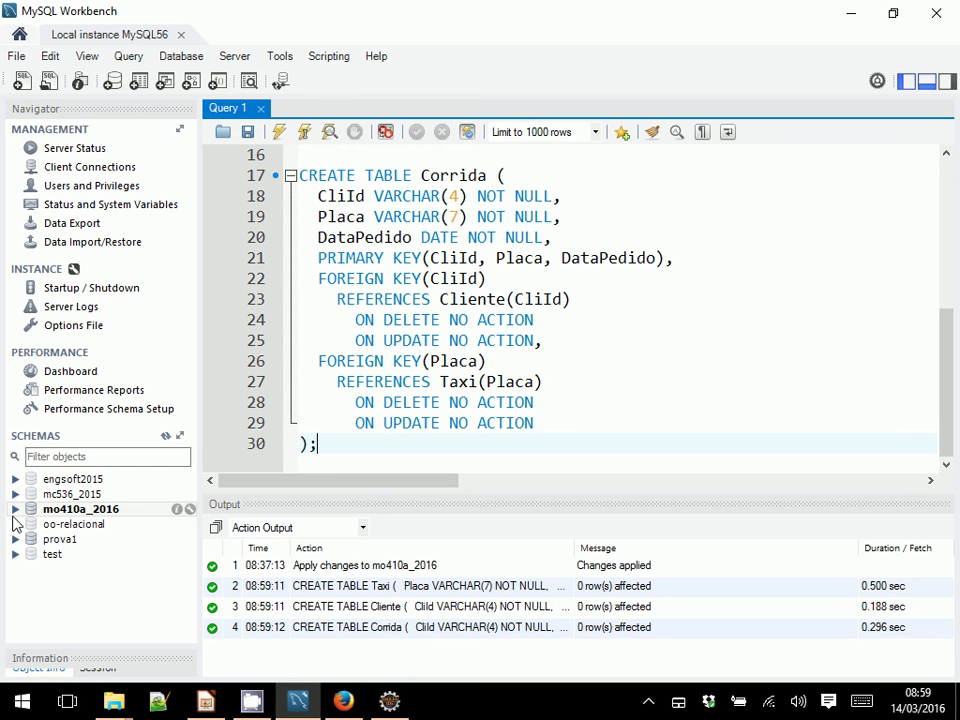
Refresh Schemas and check that cliente, corrida and taxi appear under mo410a_2016 Tables
left_click(15, 511)
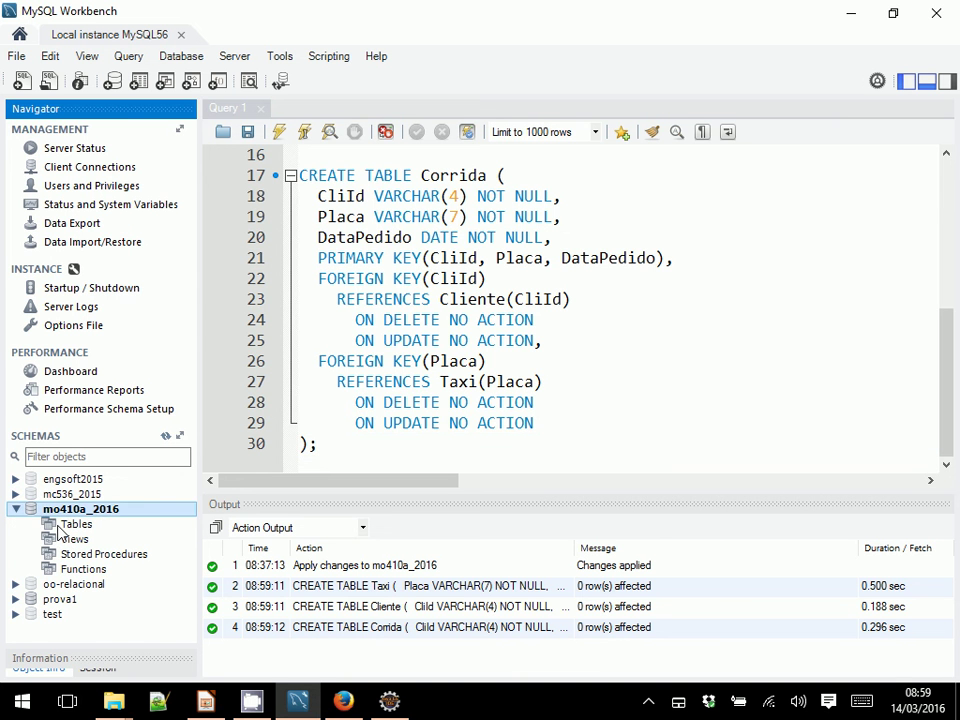
left_click(58, 527)
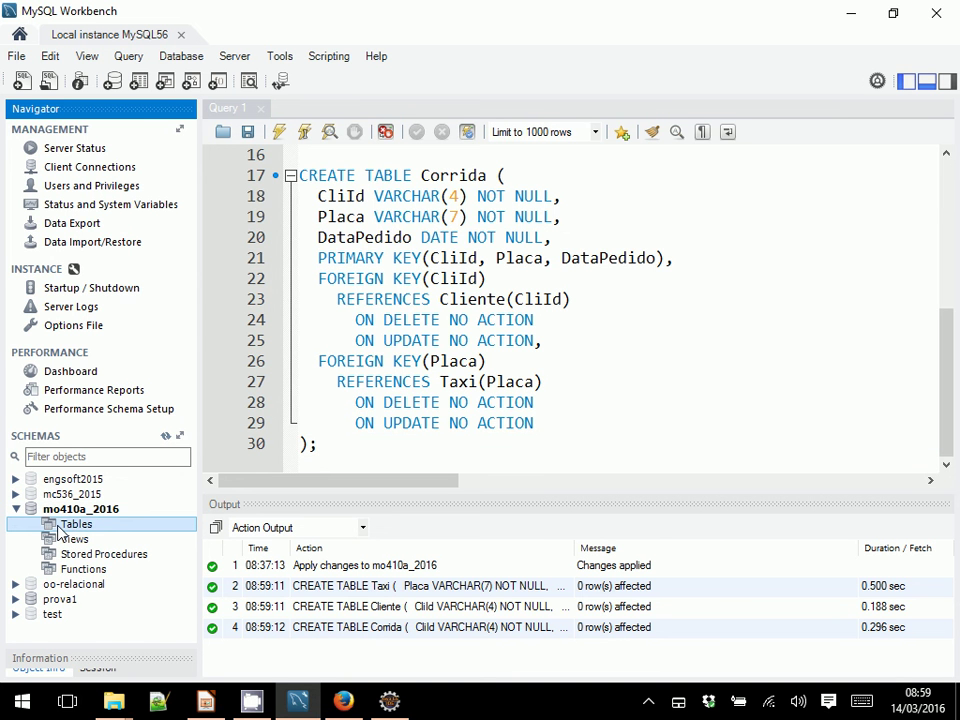
left_click(170, 446)
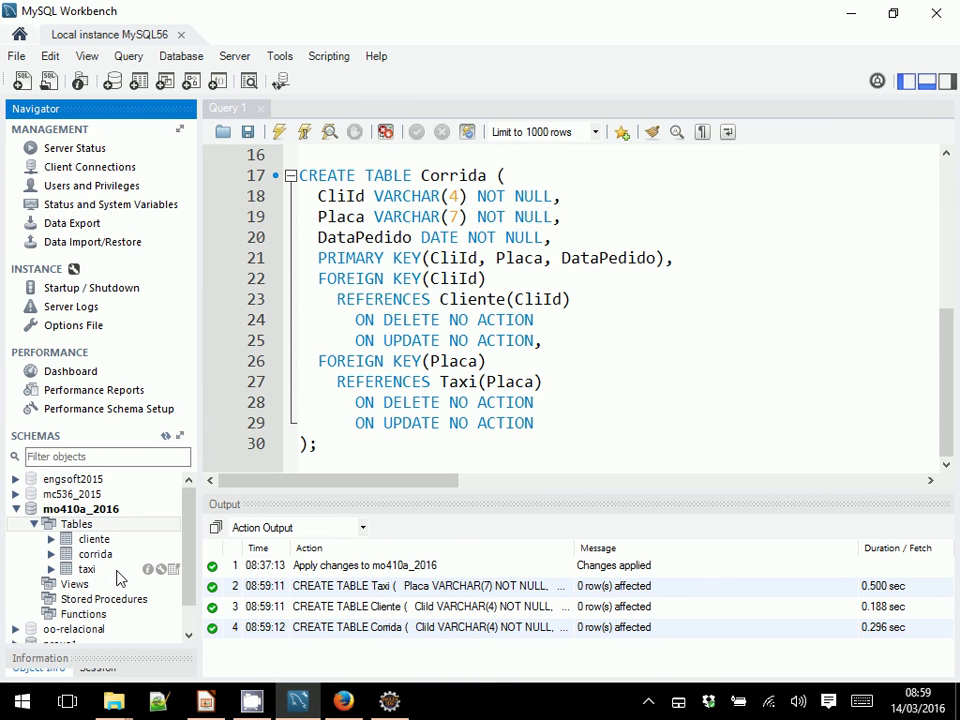
left_click(100, 540)
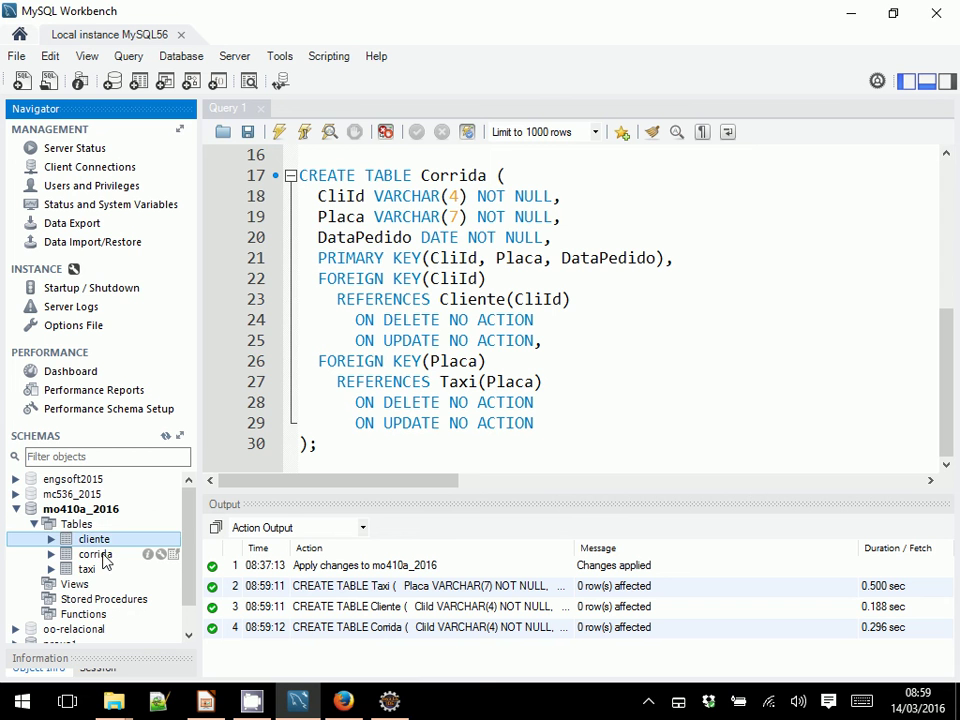
left_click(98, 555)
left_click(90, 569)
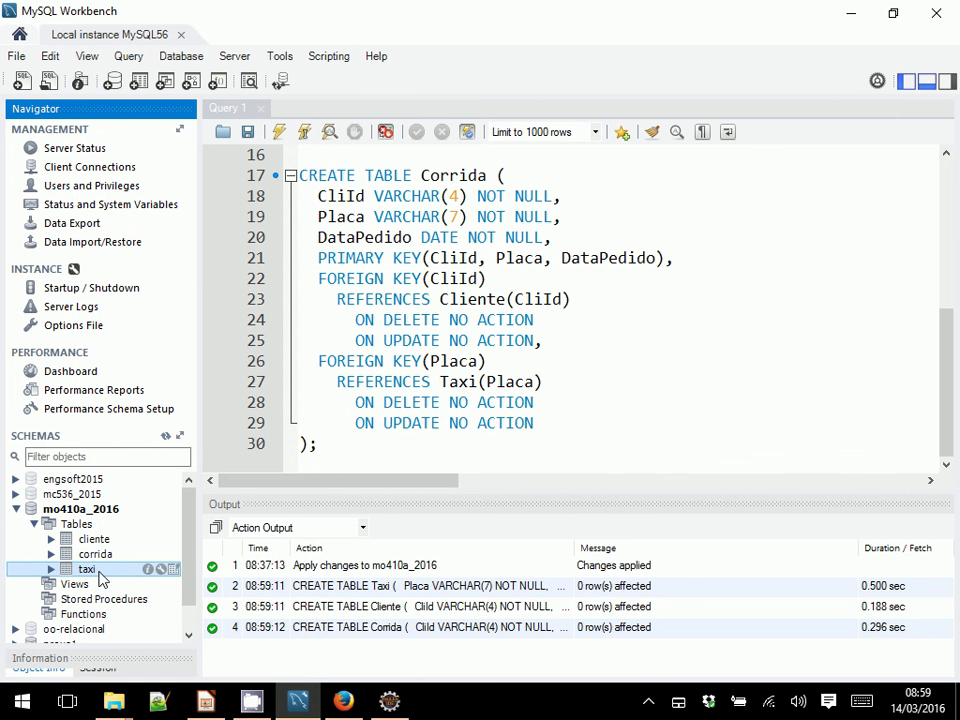
left_click(52, 540)
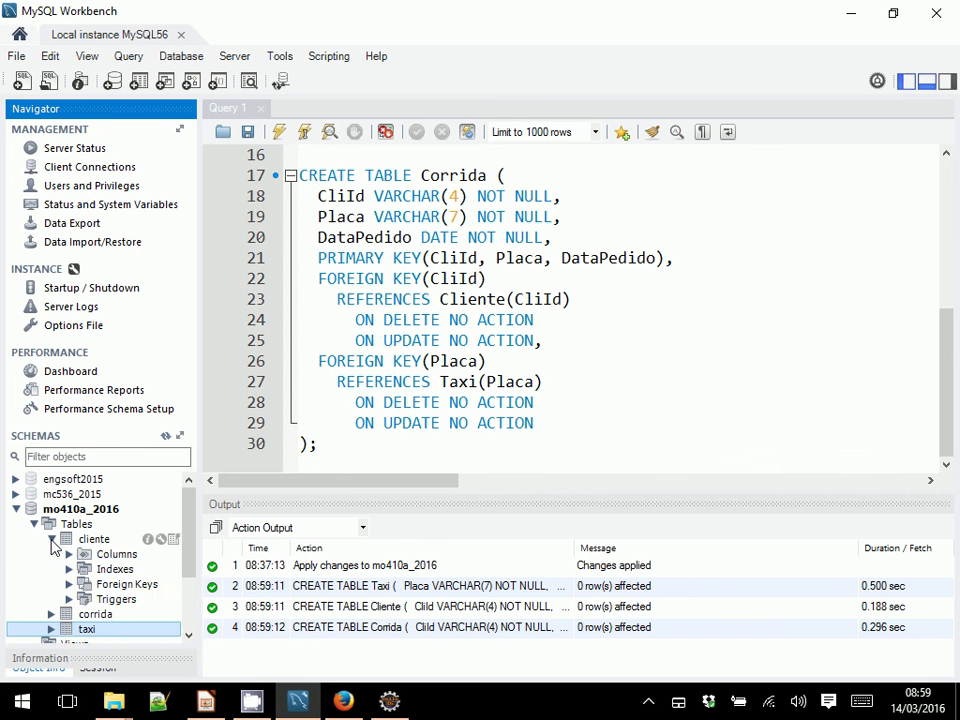
left_click(52, 540)
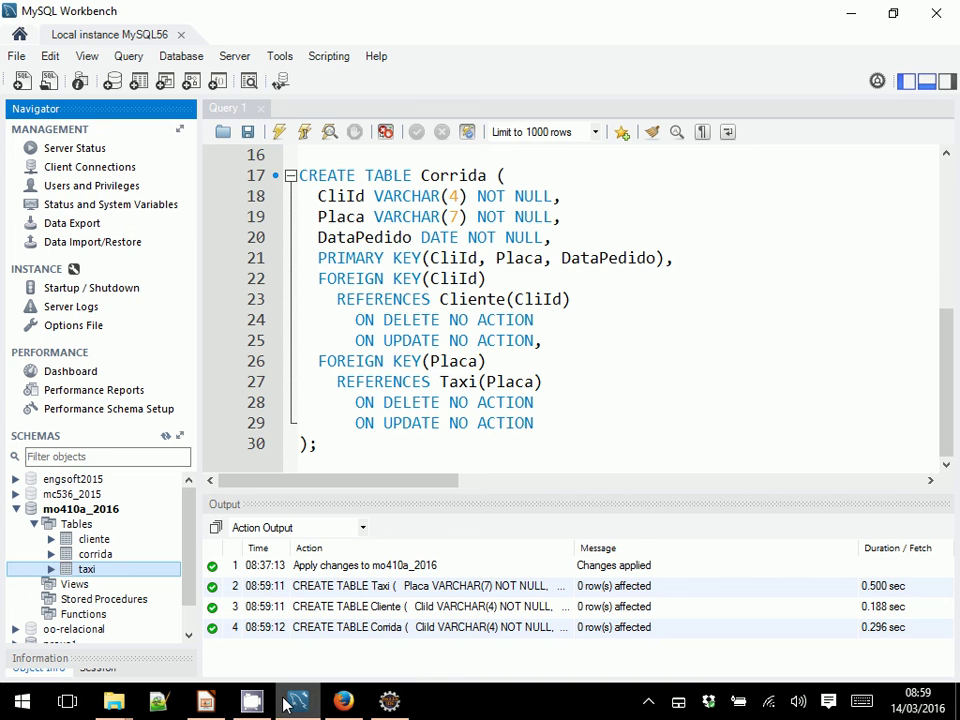
left_click(205, 702)
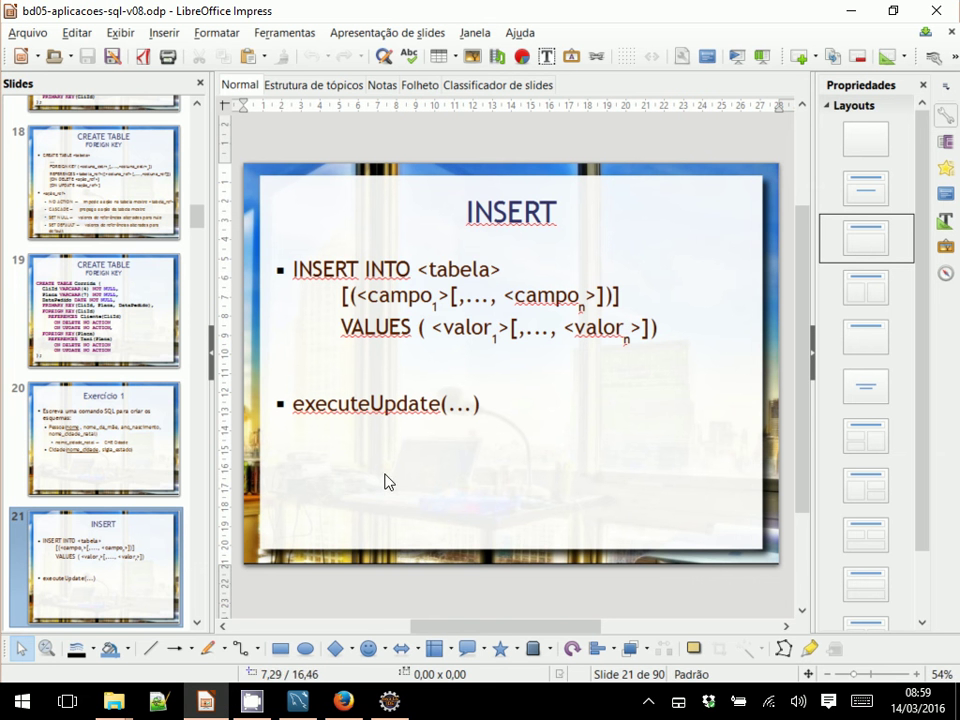
Run the slideshow from the current slide, showing slide 21 INSERT full screen
left_click(759, 63)
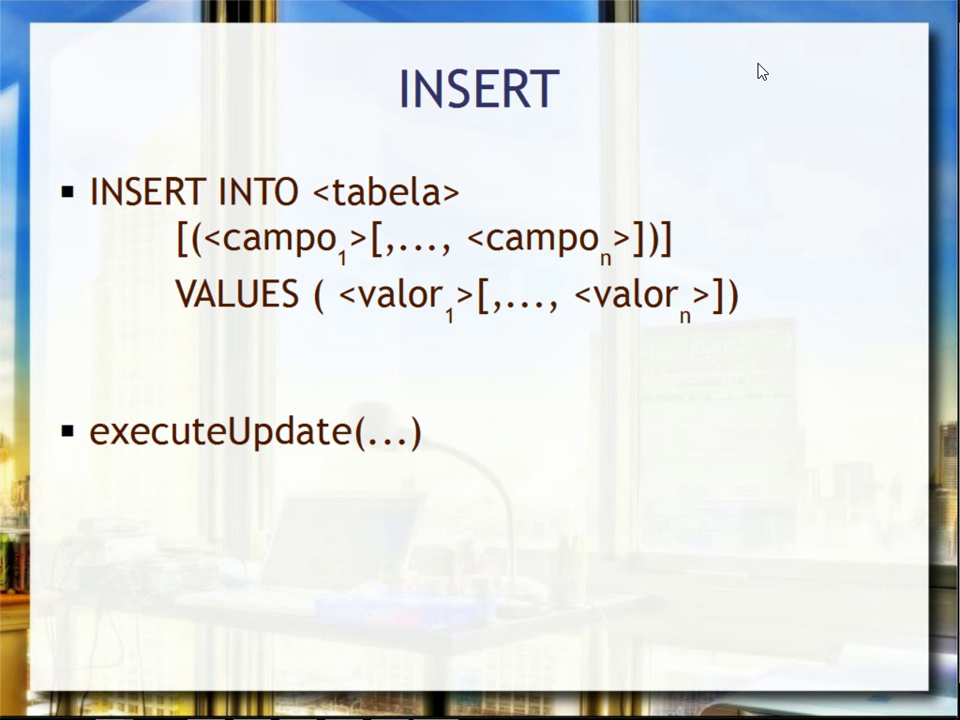